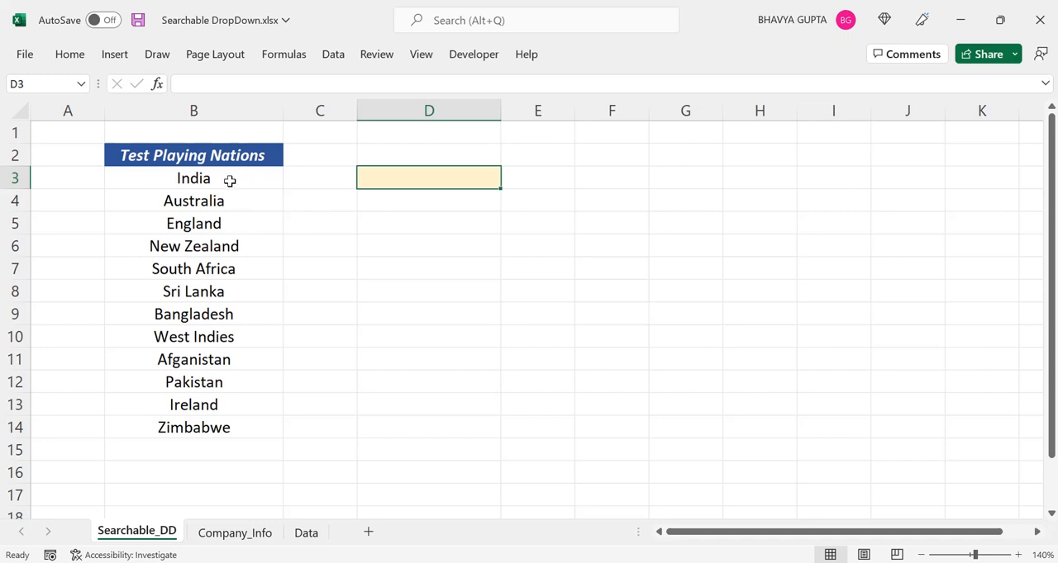
Add a List data validation to cell D3 with the source range =$B$3:$B$14
{"action": "left_click_drag", "start_coordinate": [230, 180], "coordinate": [221, 426]}
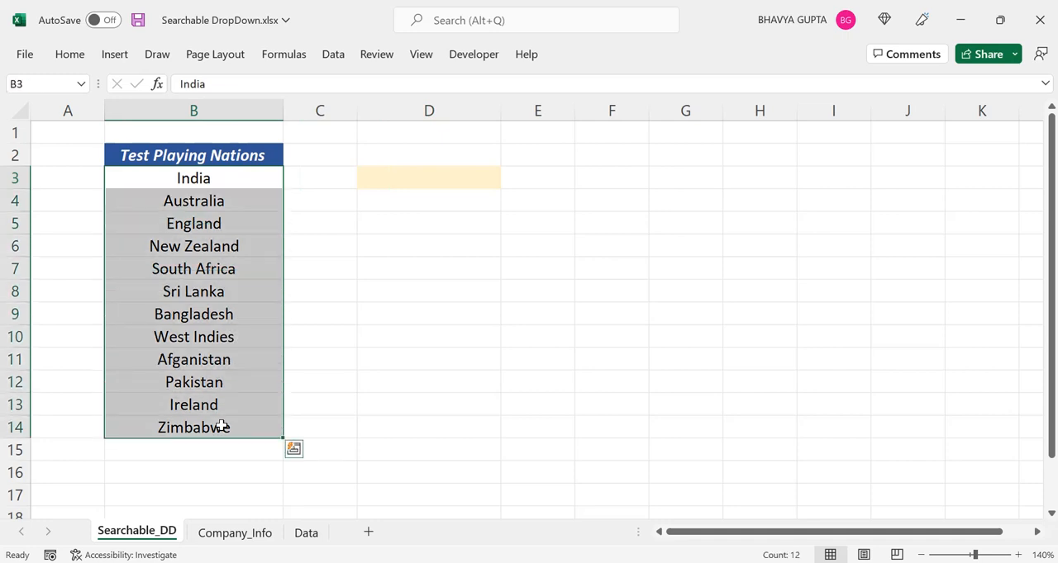
{"action": "left_click", "coordinate": [438, 181]}
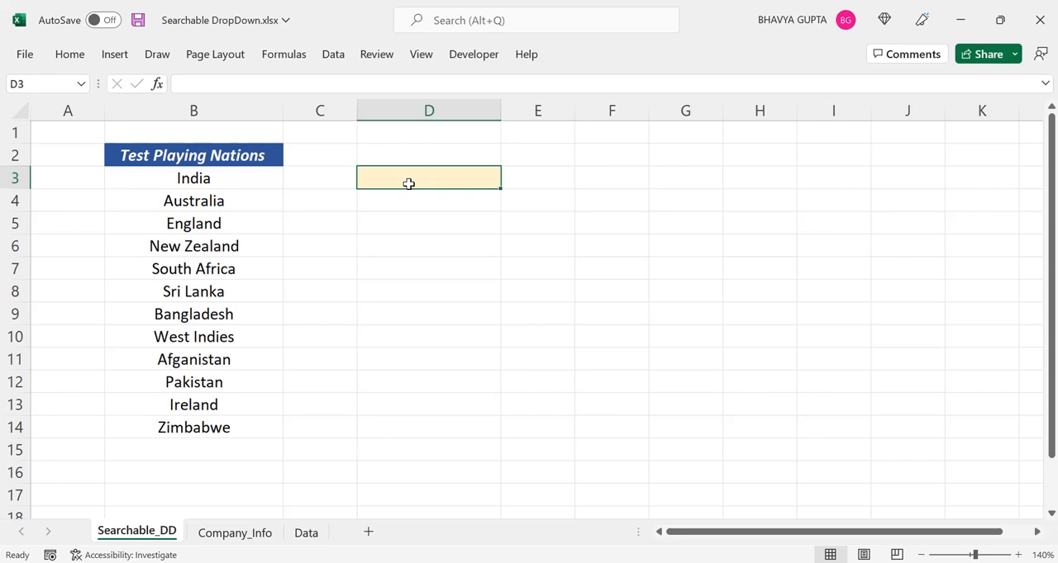
{"action": "left_click", "coordinate": [338, 64]}
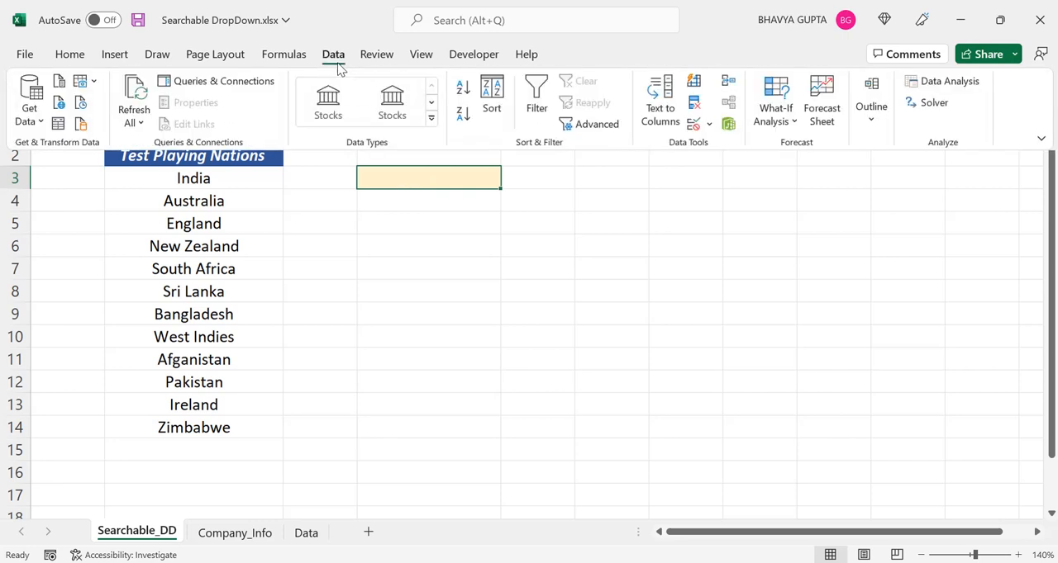
{"action": "left_click", "coordinate": [694, 131]}
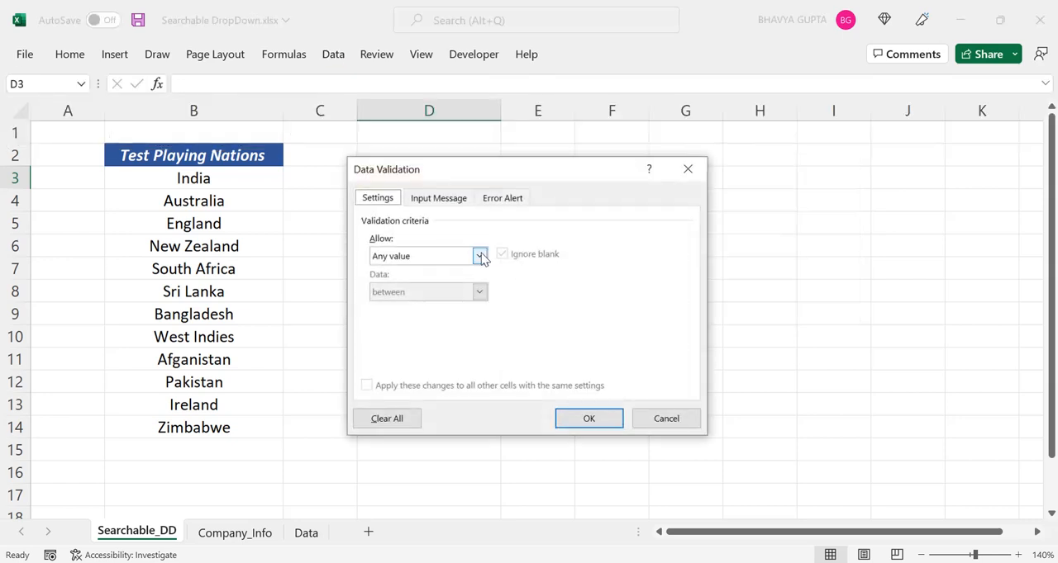
{"action": "left_click", "coordinate": [482, 259]}
{"action": "left_click", "coordinate": [435, 306]}
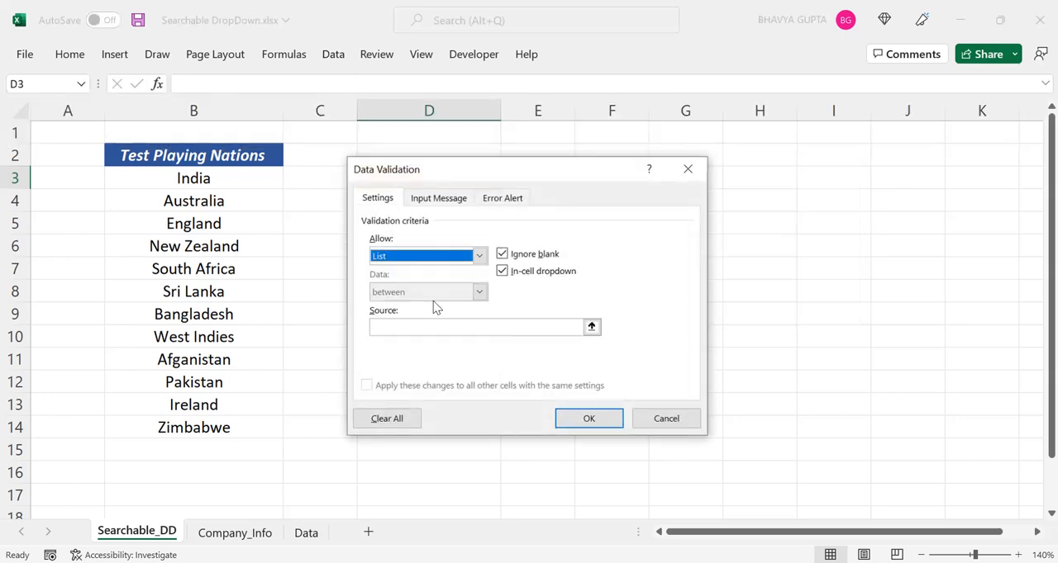
{"action": "left_click", "coordinate": [427, 328]}
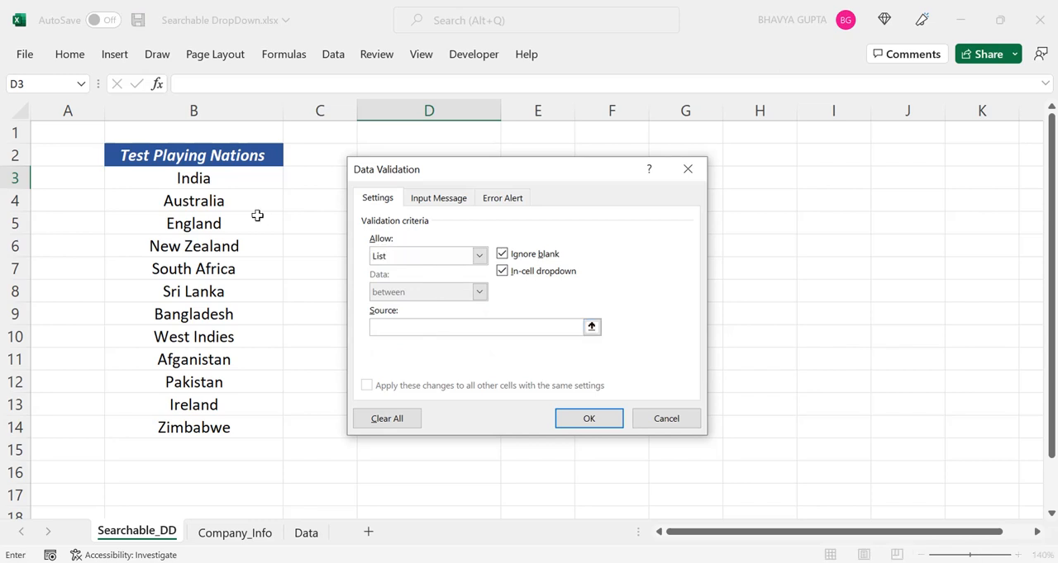
{"action": "left_click_drag", "start_coordinate": [231, 177], "coordinate": [212, 429]}
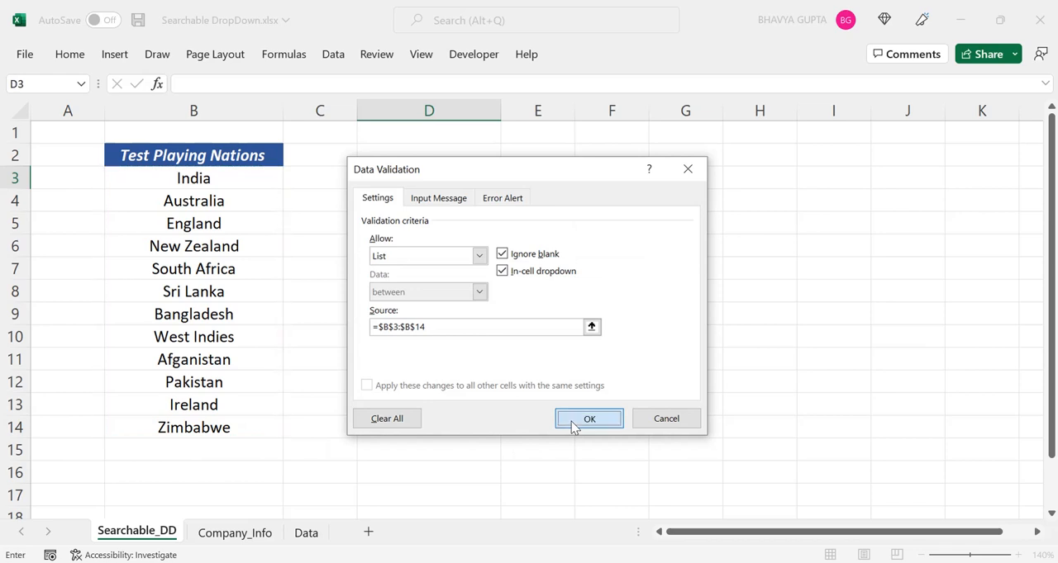
{"action": "left_click", "coordinate": [588, 419]}
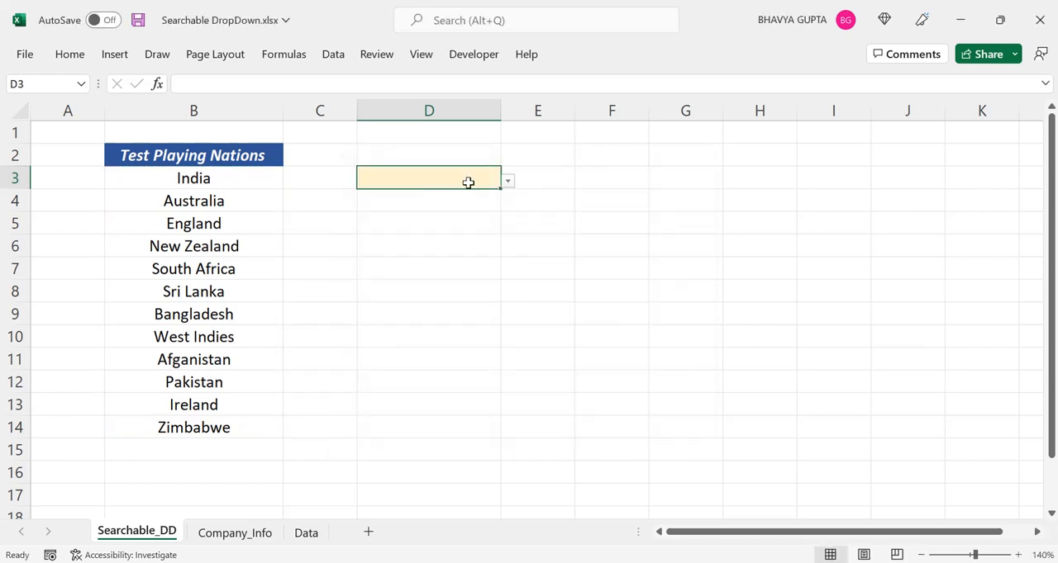
Choose West Indies from the D3 drop-down, and replace it with India by searching the list for I
{"action": "left_click", "coordinate": [509, 182]}
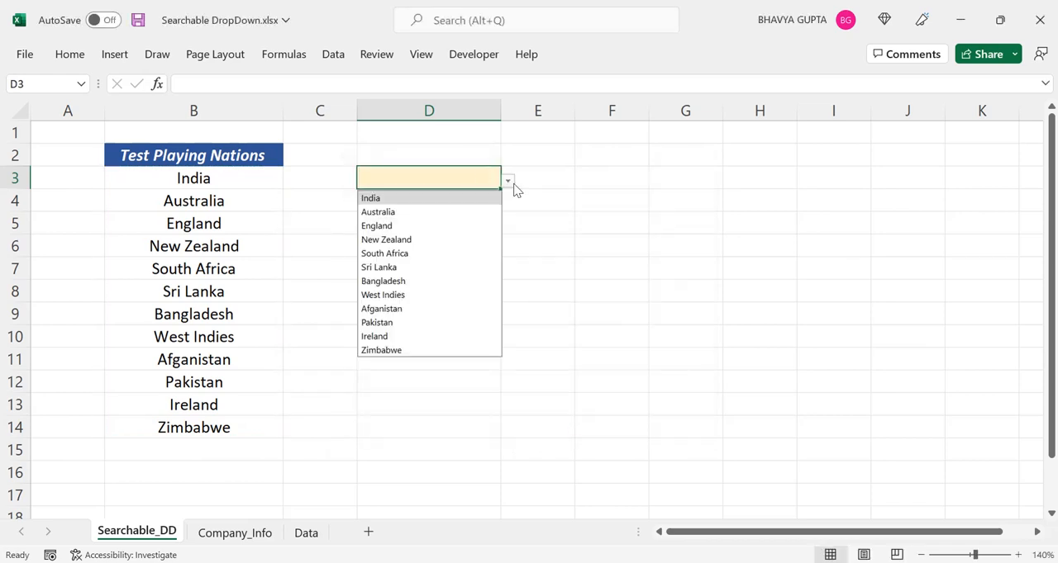
{"action": "left_click", "coordinate": [430, 296]}
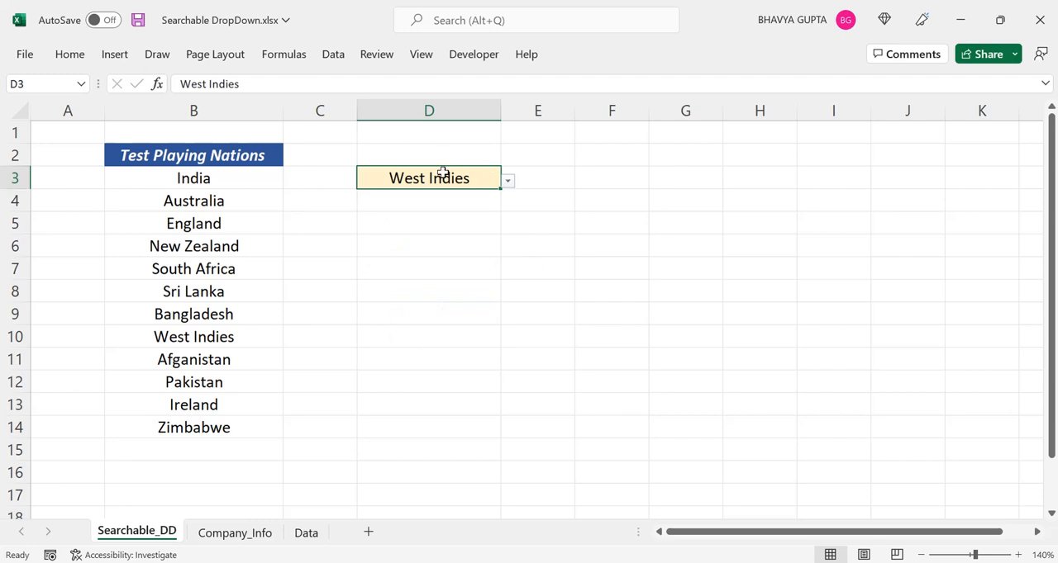
{"action": "type", "text": "I"}
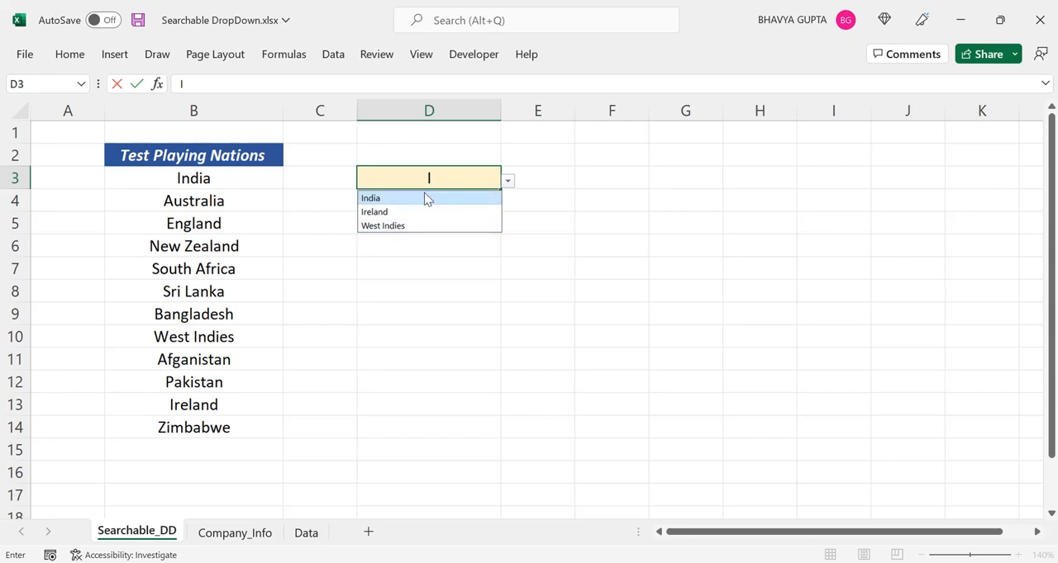
{"action": "left_click", "coordinate": [381, 200]}
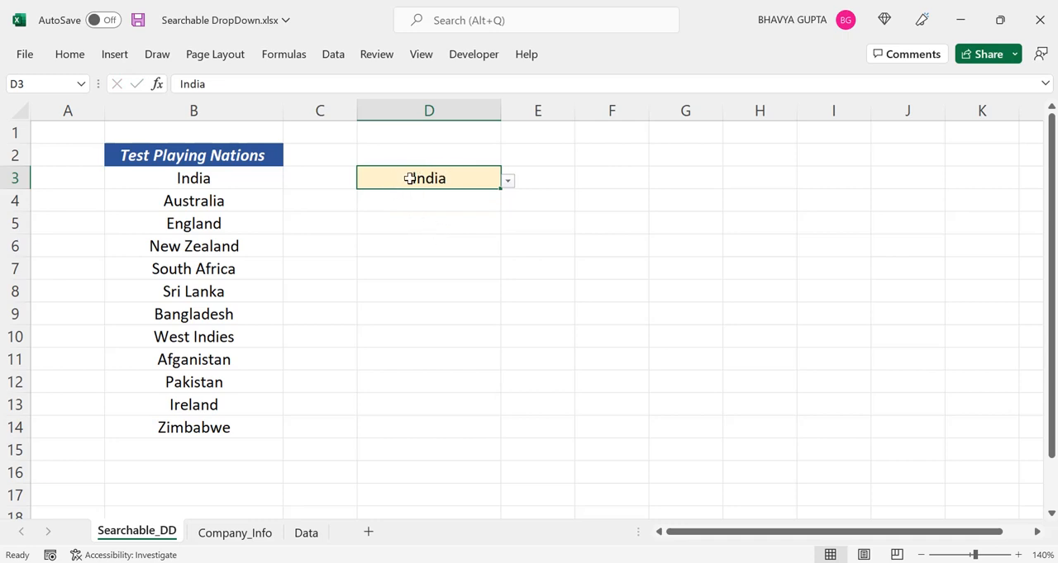
Extend the source range of D3's list validation to =$B$3:$B$17 and check the entries in its drop-down
{"action": "left_click", "coordinate": [337, 56]}
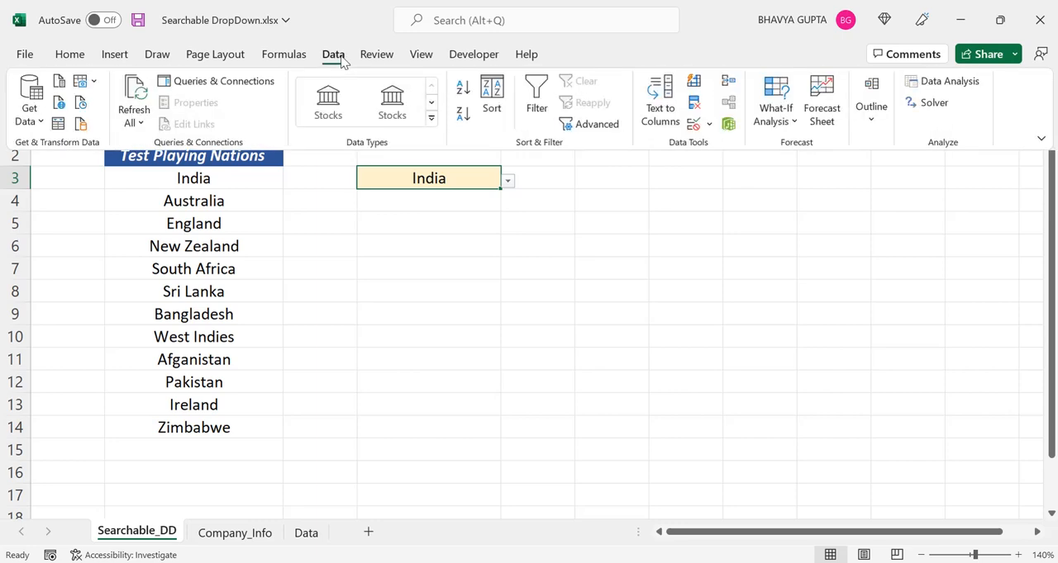
{"action": "left_click", "coordinate": [693, 124]}
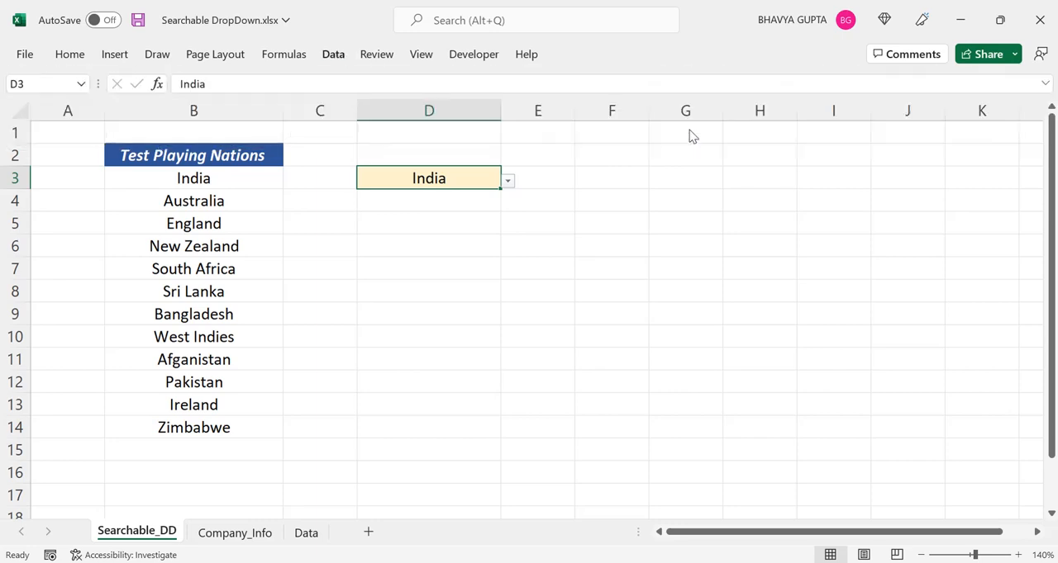
{"action": "left_click_drag", "start_coordinate": [449, 328], "coordinate": [361, 328]}
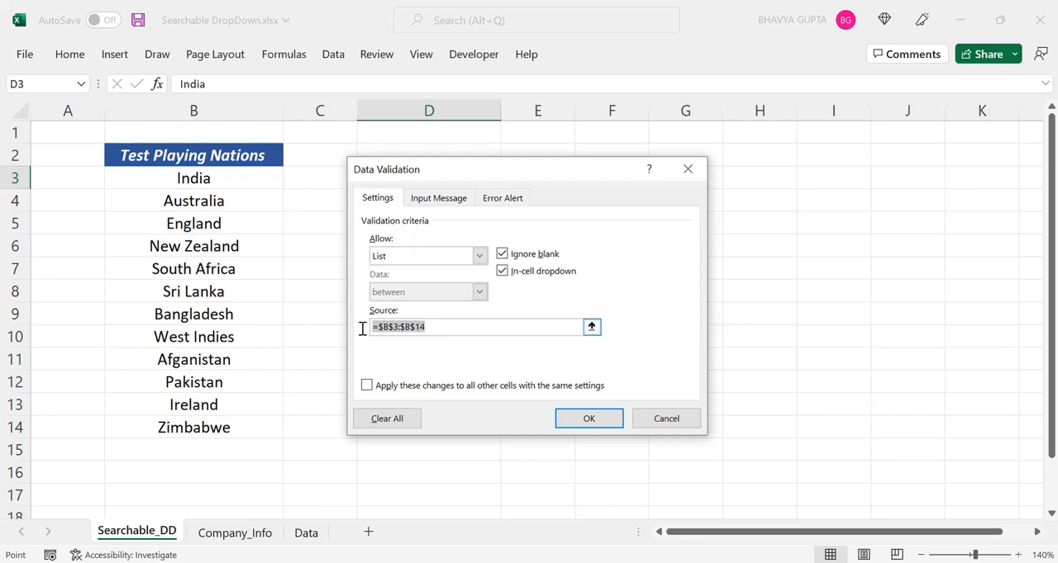
{"action": "left_click_drag", "start_coordinate": [201, 179], "coordinate": [197, 493]}
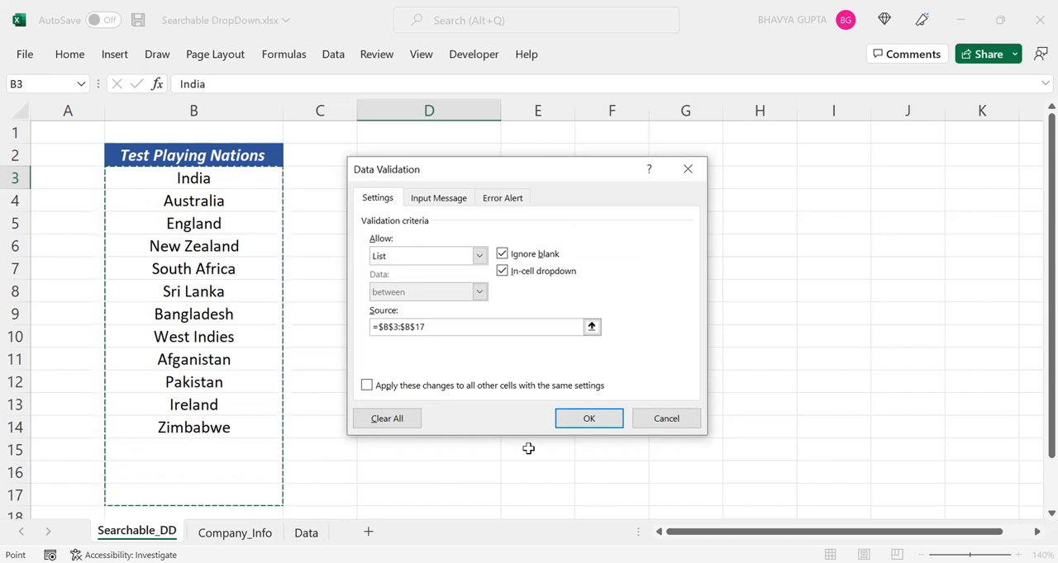
{"action": "left_click", "coordinate": [588, 419]}
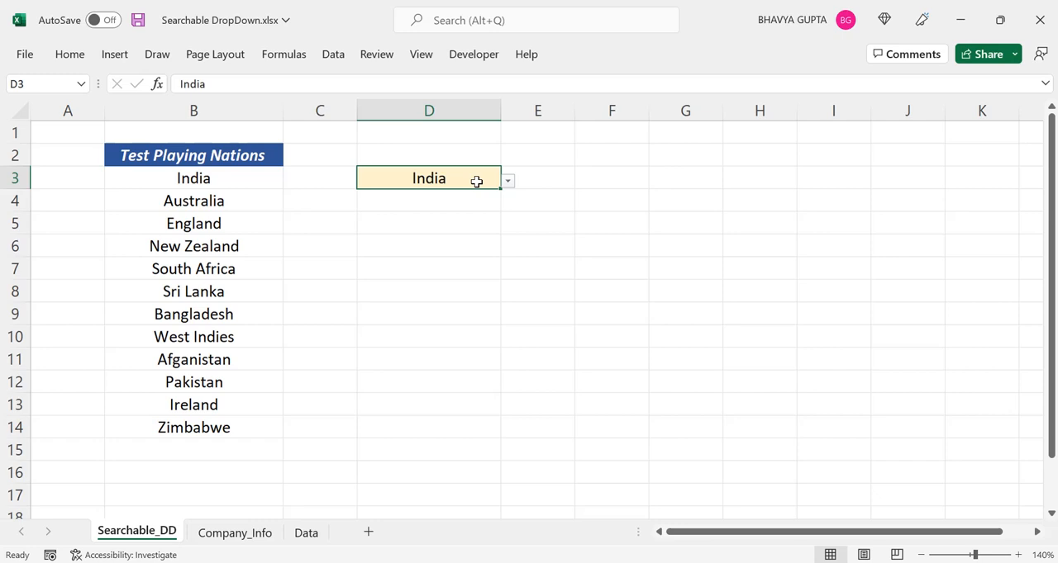
{"action": "left_click", "coordinate": [507, 182]}
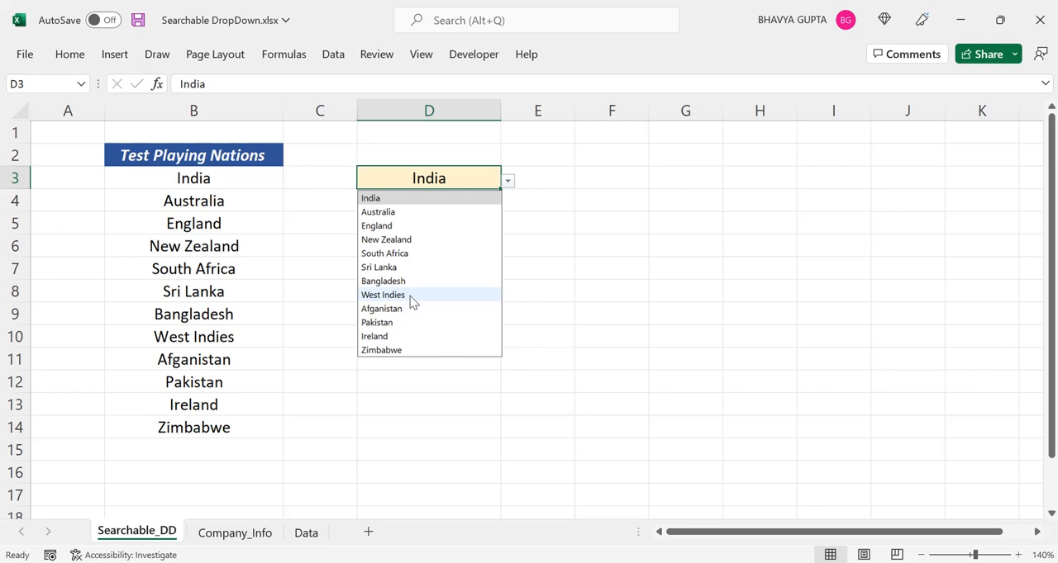
{"action": "left_click", "coordinate": [587, 229]}
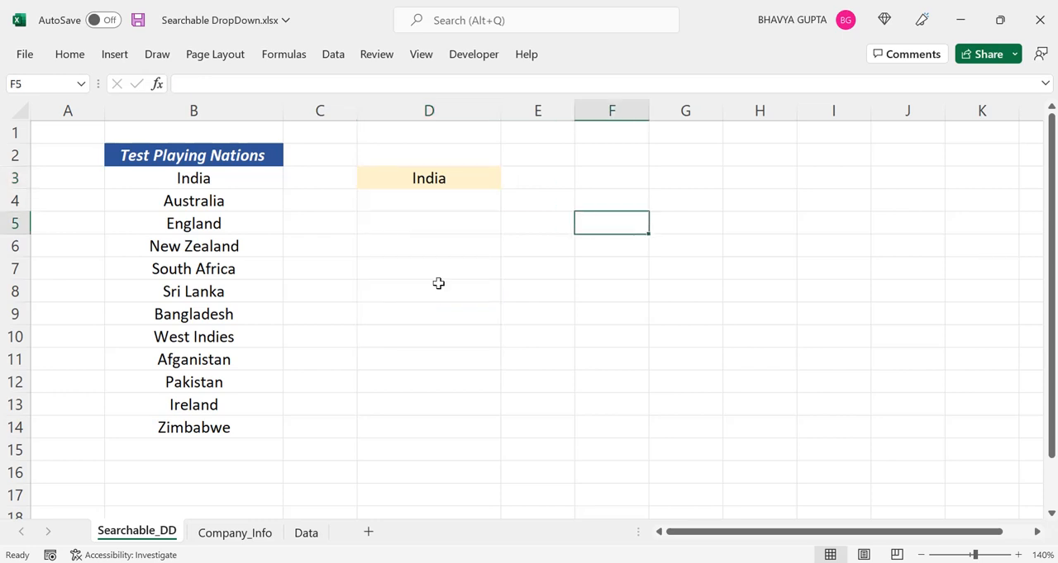
Add Nepal to the nations list in B15 and look through the D3 drop-down for the new entry
{"action": "left_click", "coordinate": [187, 454]}
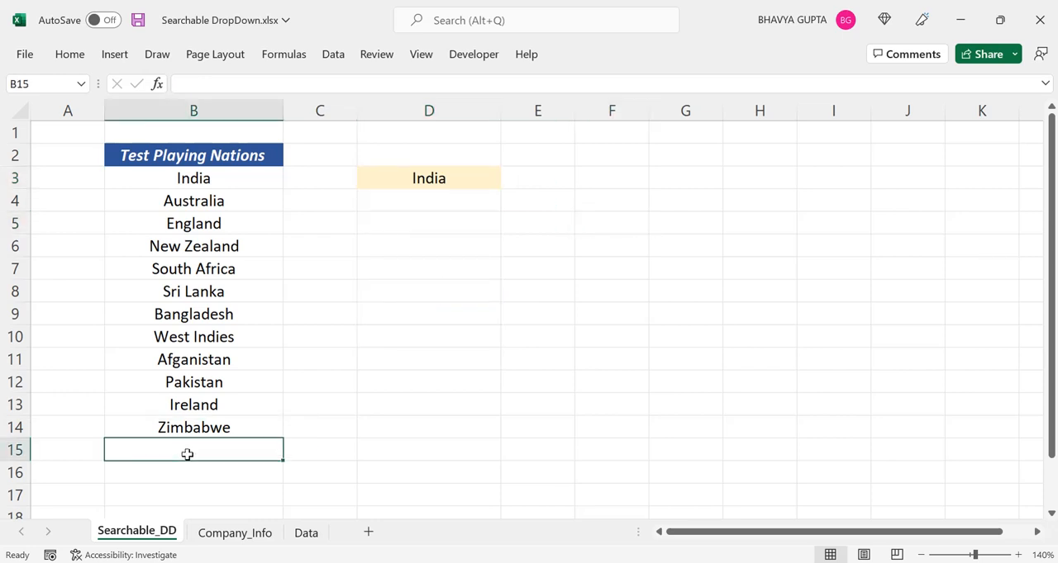
{"action": "type", "text": "Ne"}
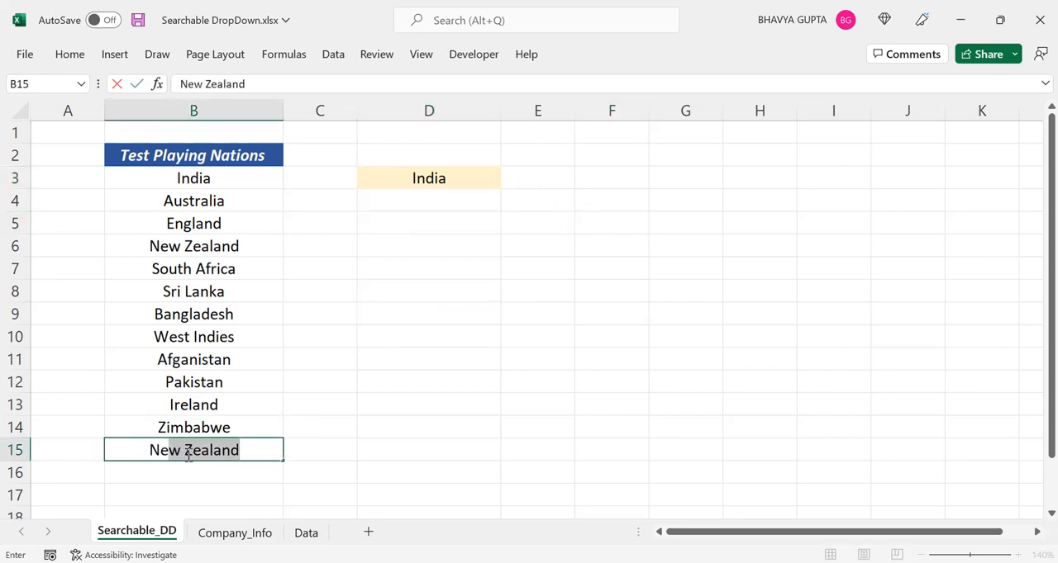
{"action": "type", "text": "pal"}
{"action": "key", "text": "Return"}
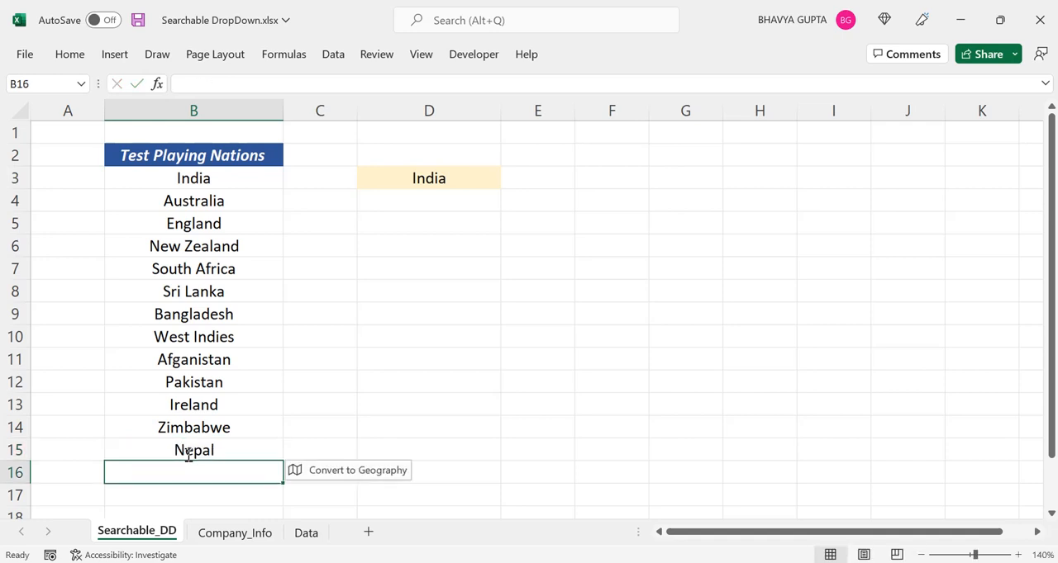
{"action": "left_click", "coordinate": [195, 455]}
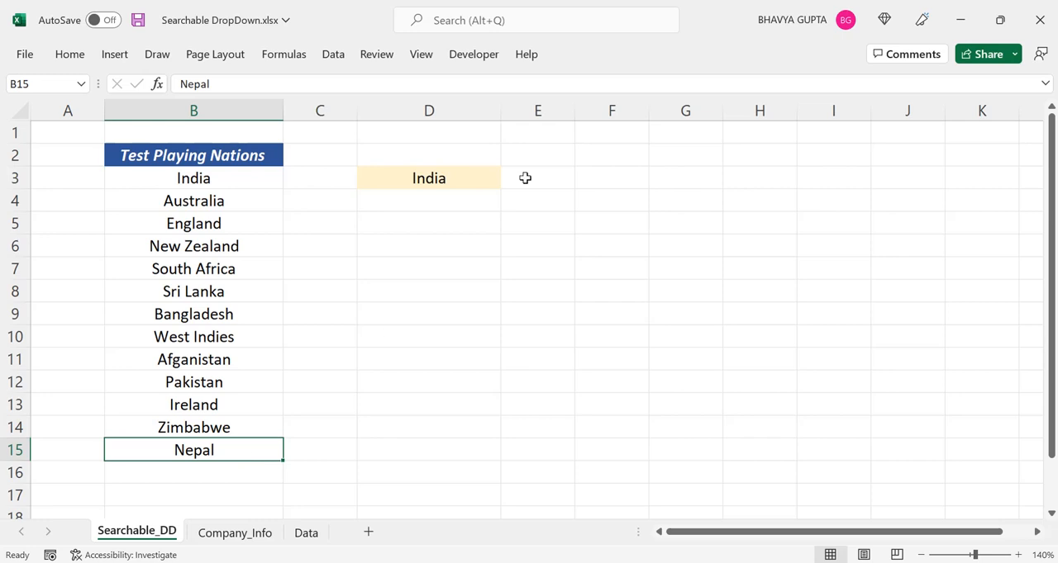
{"action": "left_click", "coordinate": [476, 178]}
{"action": "left_click", "coordinate": [509, 181]}
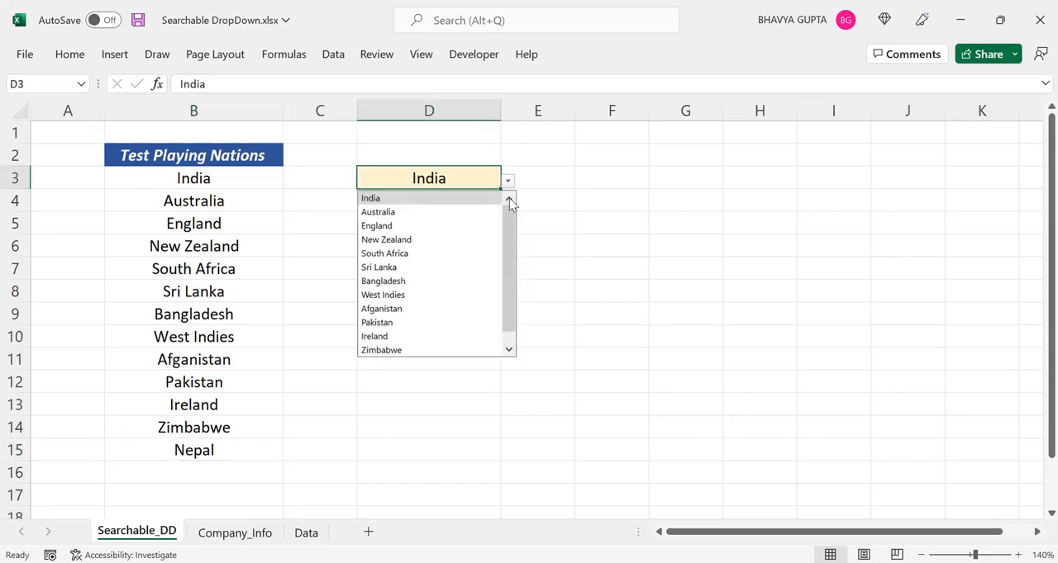
{"action": "left_click_drag", "start_coordinate": [510, 232], "coordinate": [503, 283]}
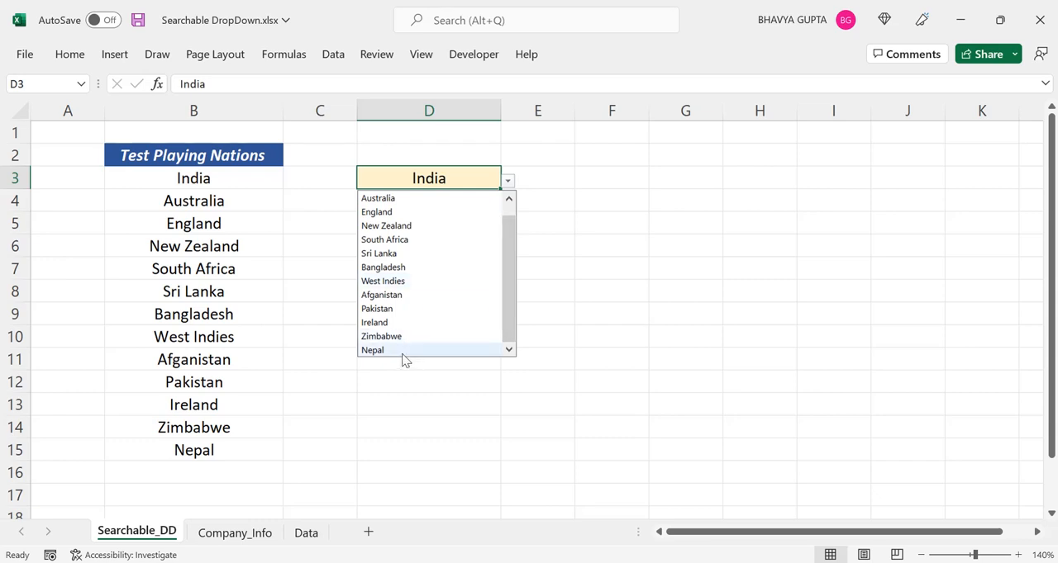
Delete Nepal from B15 and check the entries in the D3 drop-down again
{"action": "left_click", "coordinate": [251, 455]}
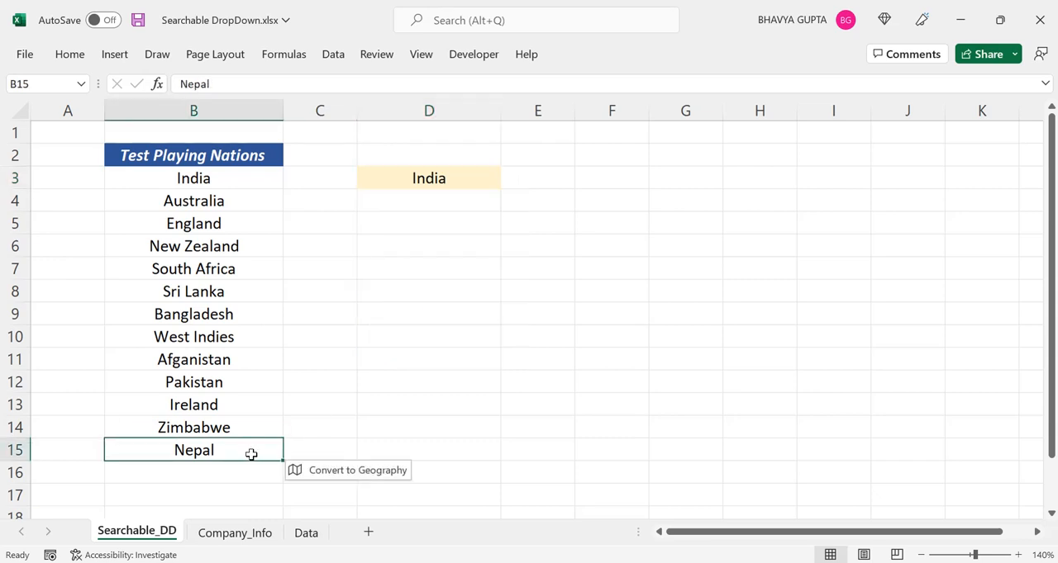
{"action": "key", "text": "Delete"}
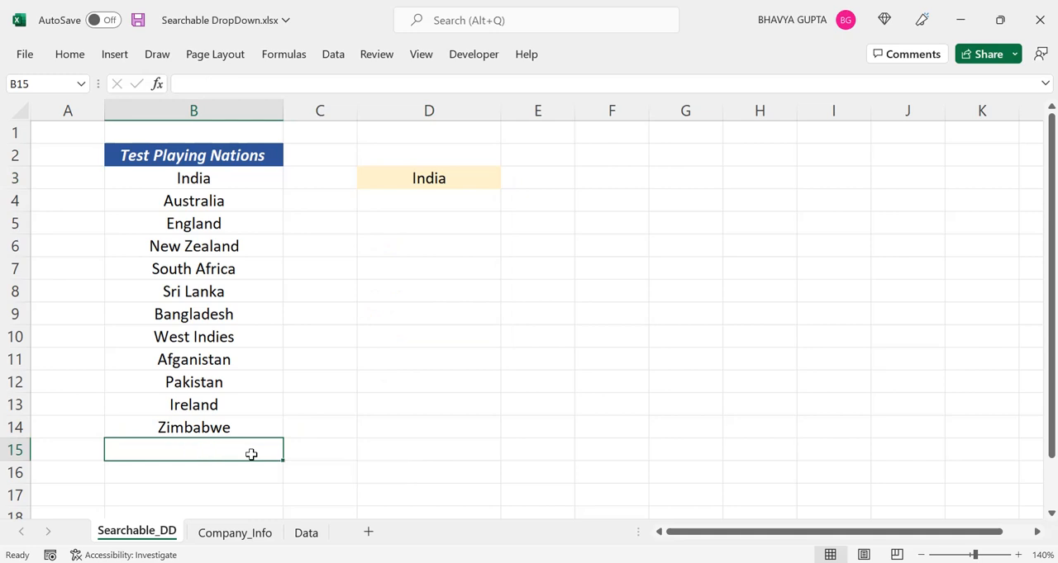
{"action": "left_click", "coordinate": [445, 173]}
{"action": "left_click", "coordinate": [508, 181]}
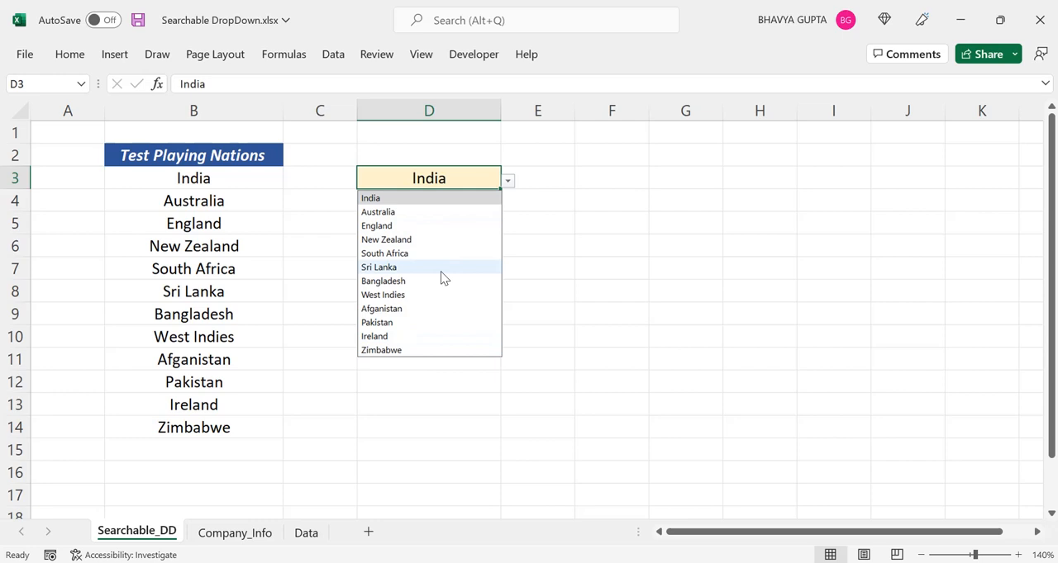
{"action": "left_click", "coordinate": [237, 259]}
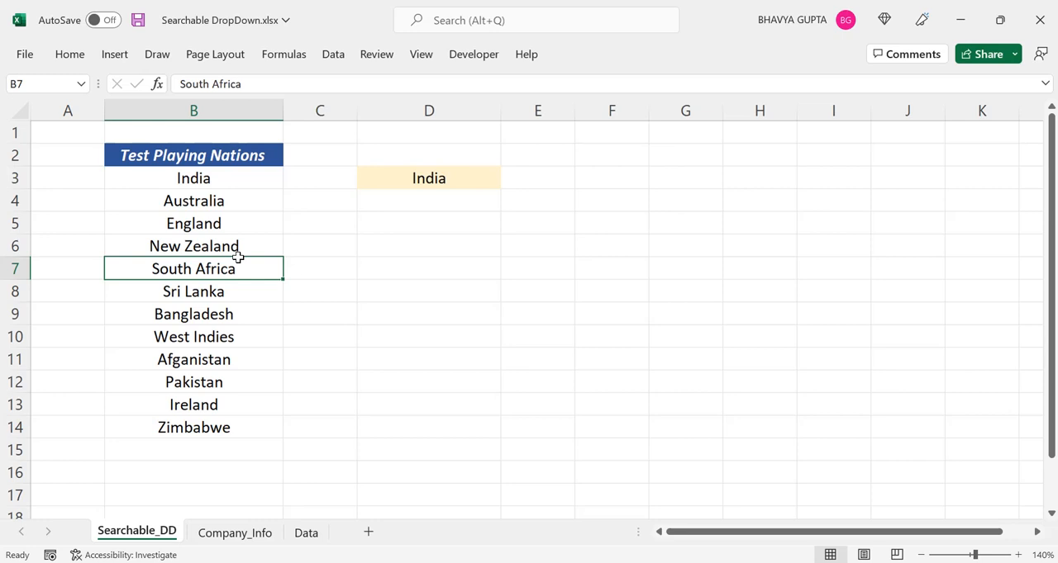
Replace Australia in B4 with a duplicate India entry and check how the D3 drop-down lists it
{"action": "left_click", "coordinate": [234, 199]}
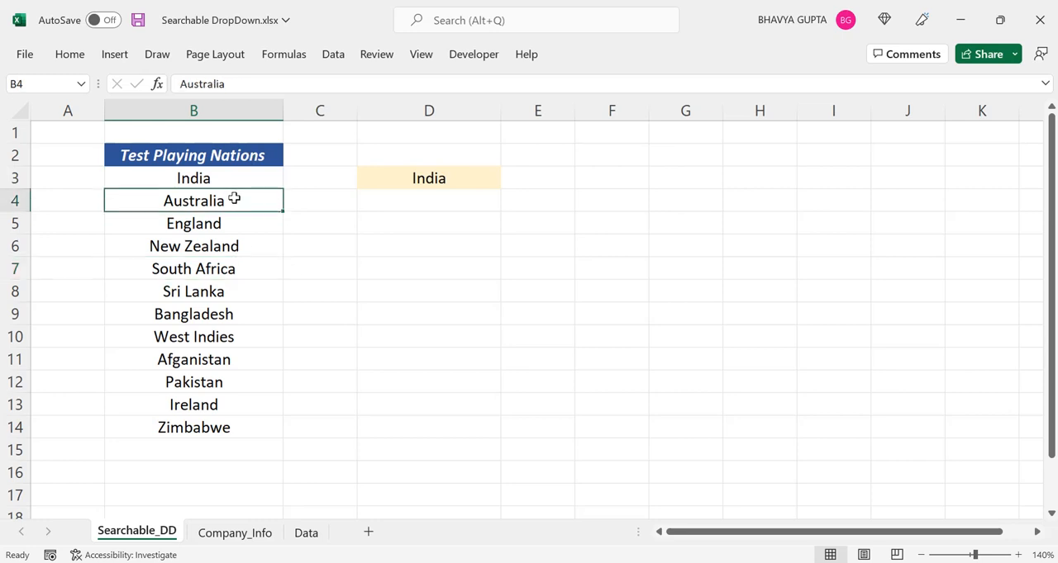
{"action": "type", "text": "India"}
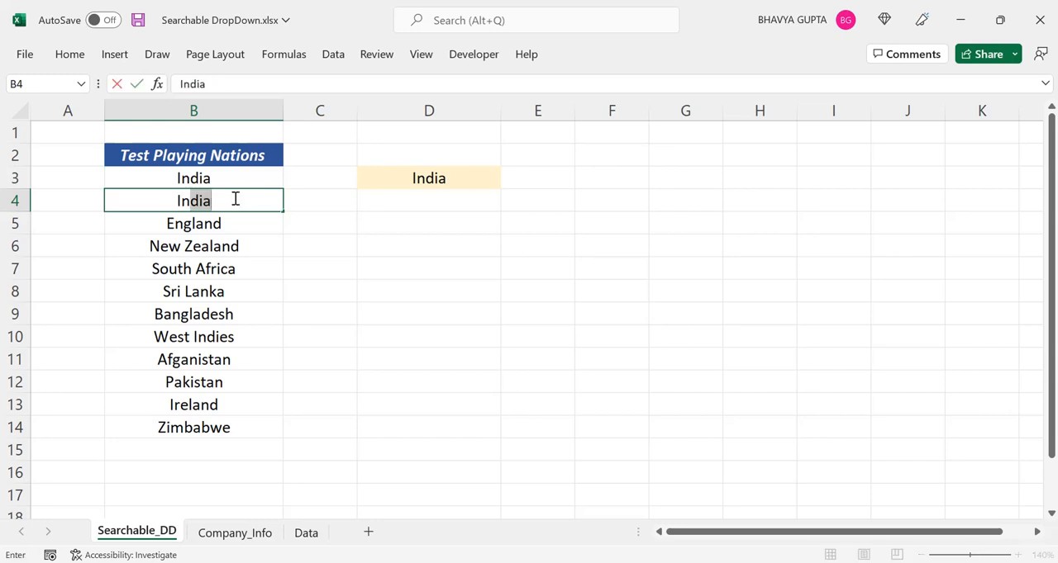
{"action": "key", "text": "Return"}
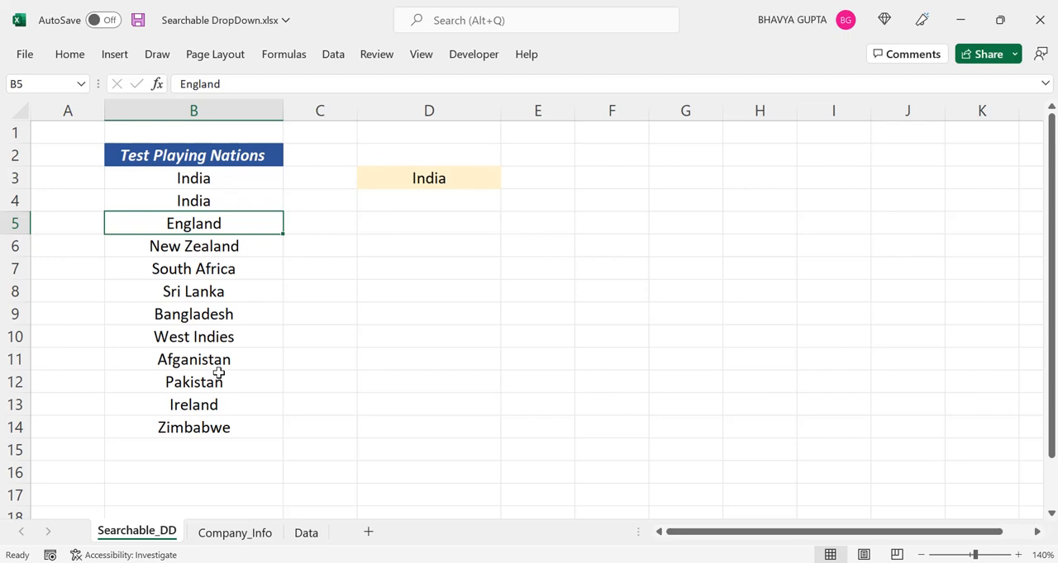
{"action": "left_click", "coordinate": [447, 173]}
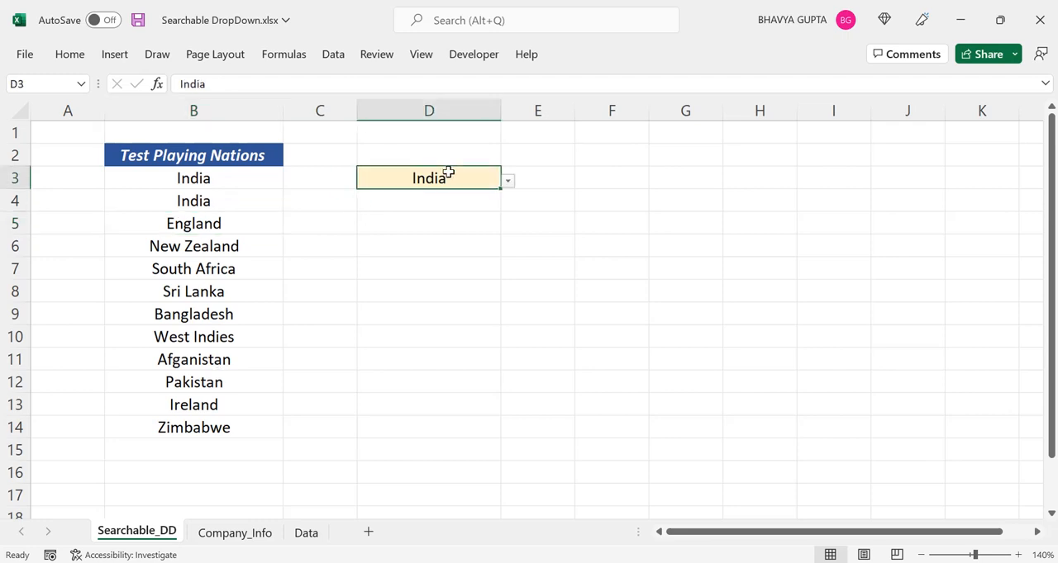
{"action": "left_click", "coordinate": [507, 182]}
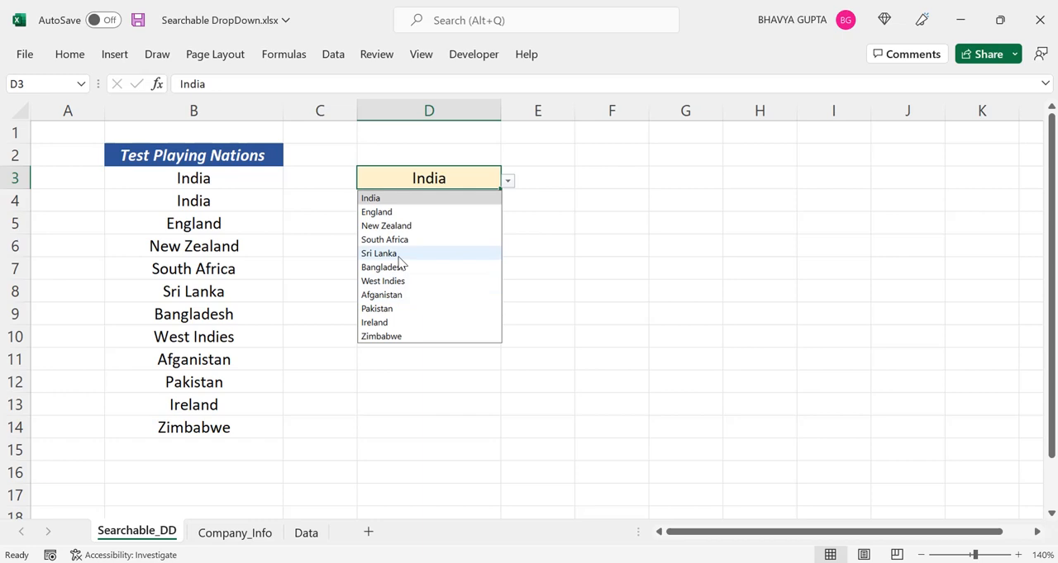
{"action": "left_click", "coordinate": [290, 229]}
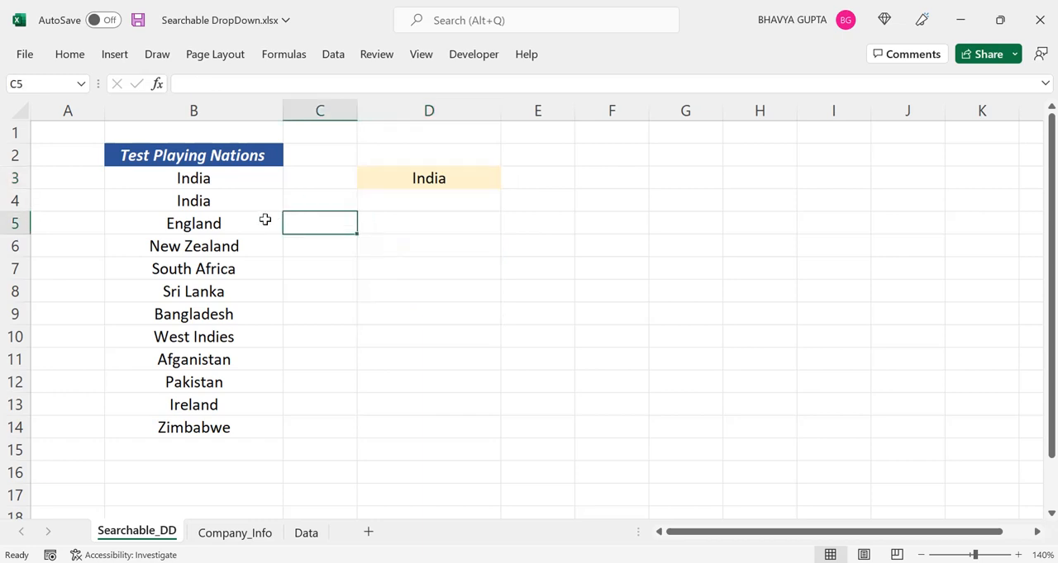
Undo the duplicate India entry to restore Australia in B4 and check the D3 drop-down entries
{"action": "key", "text": "ctrl+z"}
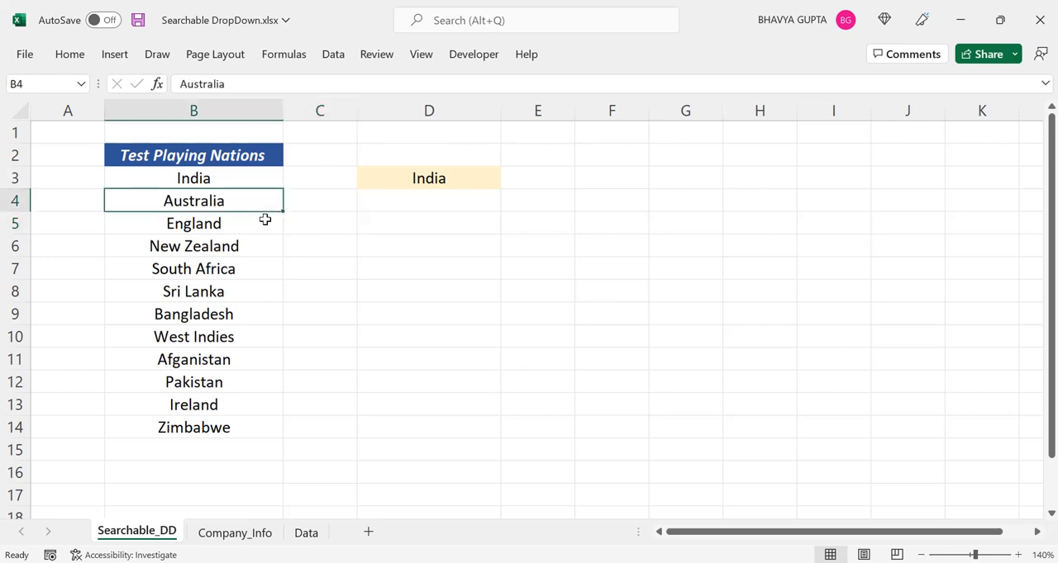
{"action": "left_click", "coordinate": [456, 179]}
{"action": "left_click", "coordinate": [507, 181]}
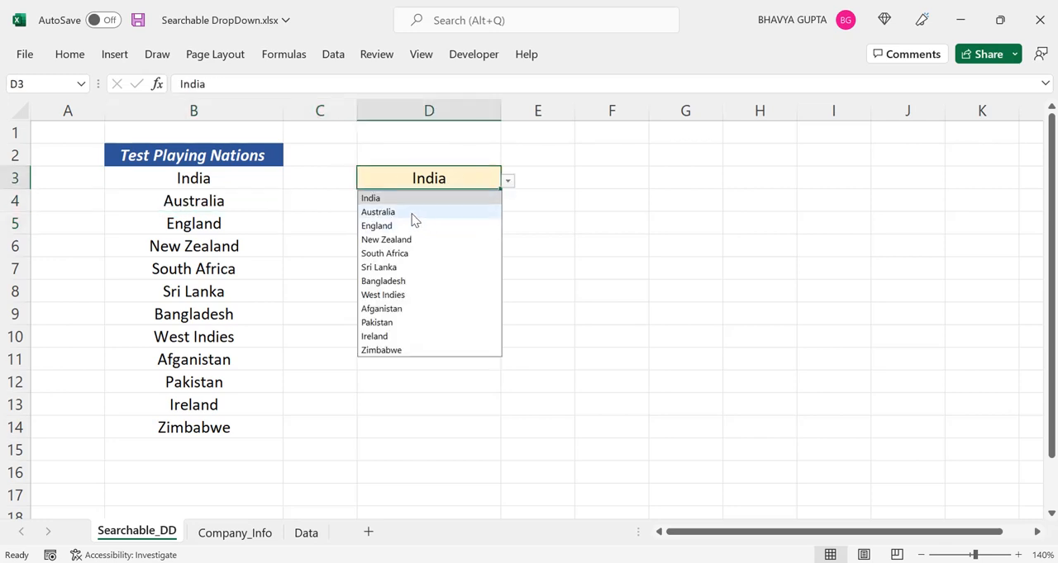
{"action": "left_click", "coordinate": [276, 200]}
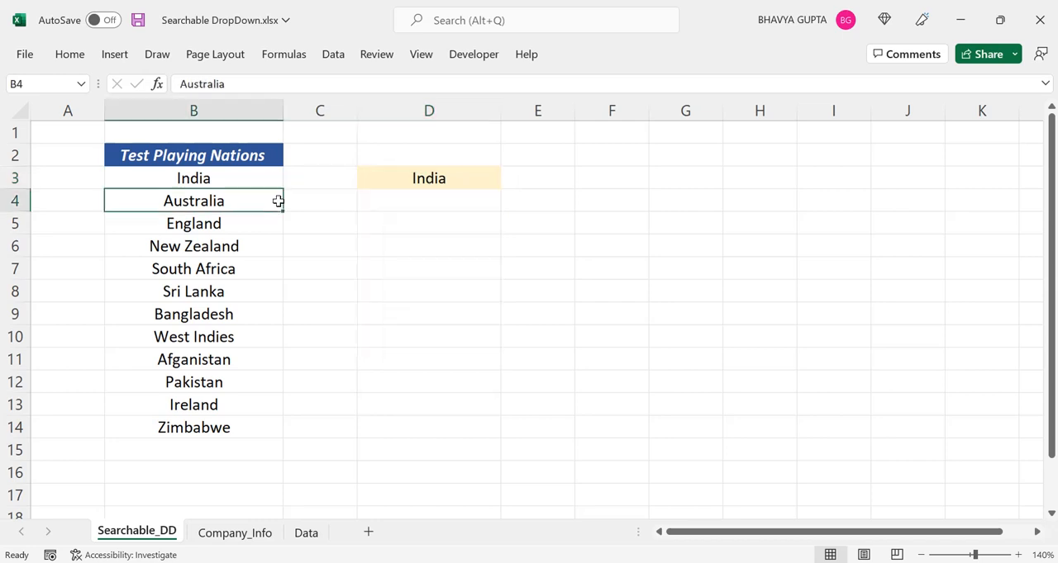
Enter the feature note "Searchable" in cell F3
{"action": "left_click", "coordinate": [646, 223]}
{"action": "left_click", "coordinate": [628, 205]}
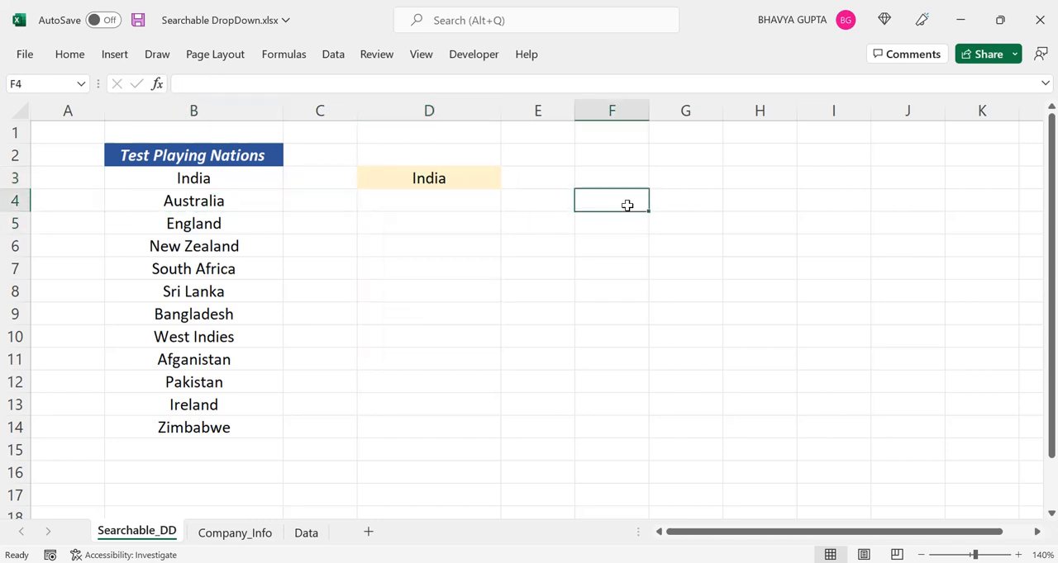
{"action": "key", "text": "Up"}
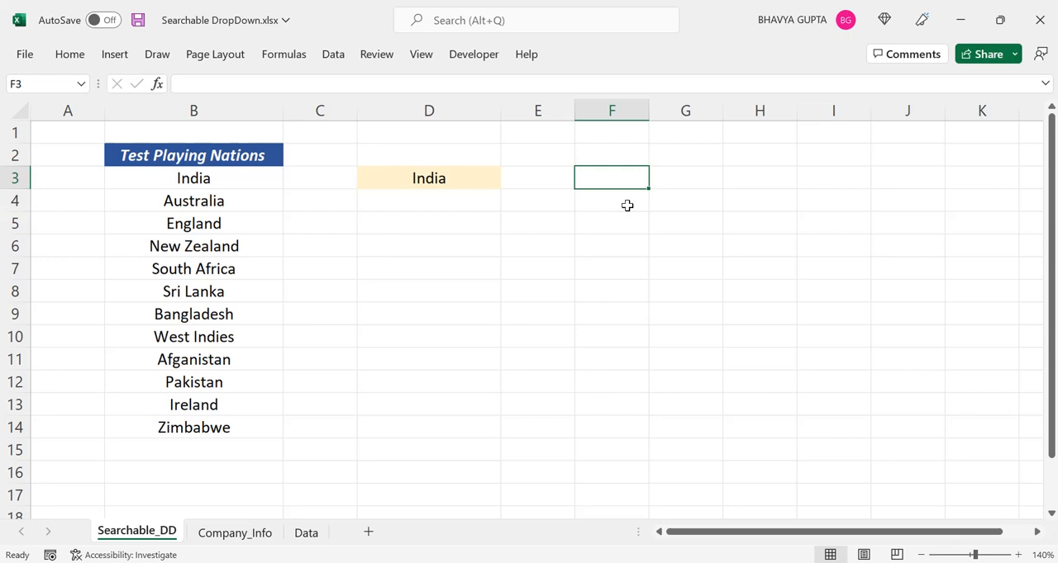
{"action": "type", "text": "Search"}
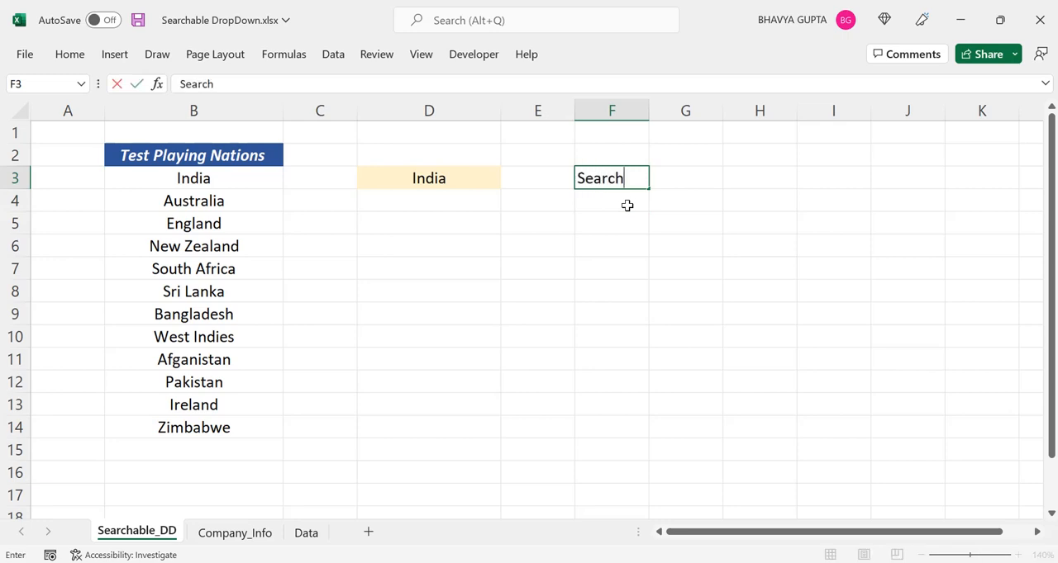
{"action": "type", "text": "able"}
{"action": "key", "text": "Return"}
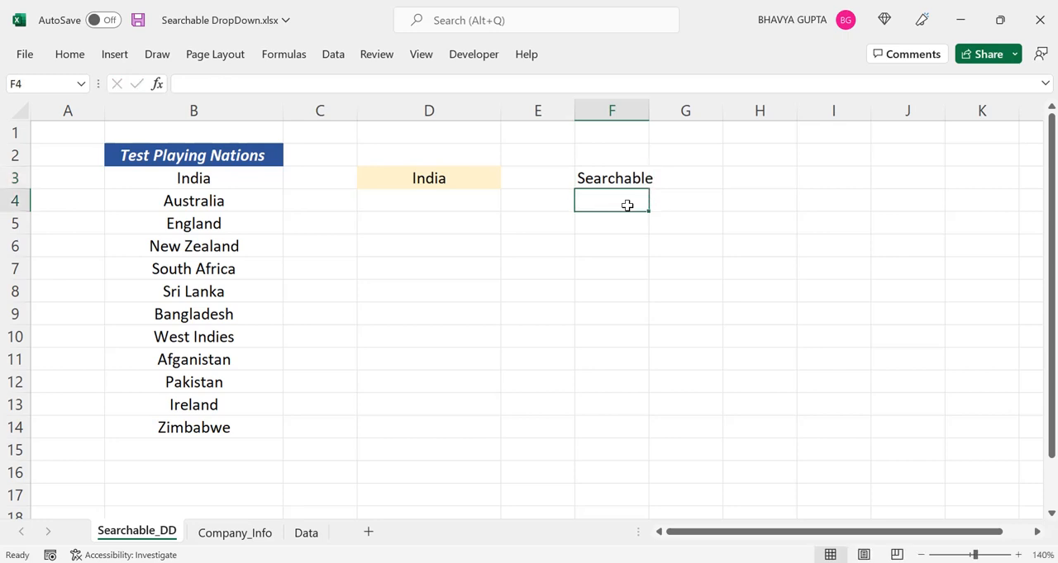
Add the feature notes "Ignore Blanks" in F4 and "No Duplicates" in F5
{"action": "type", "text": "I"}
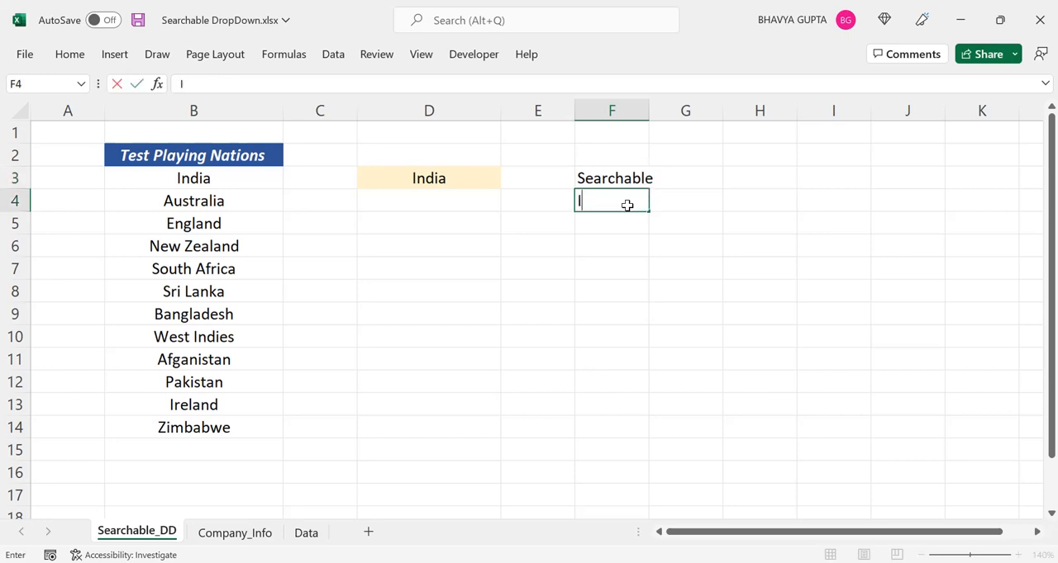
{"action": "type", "text": "gnore "}
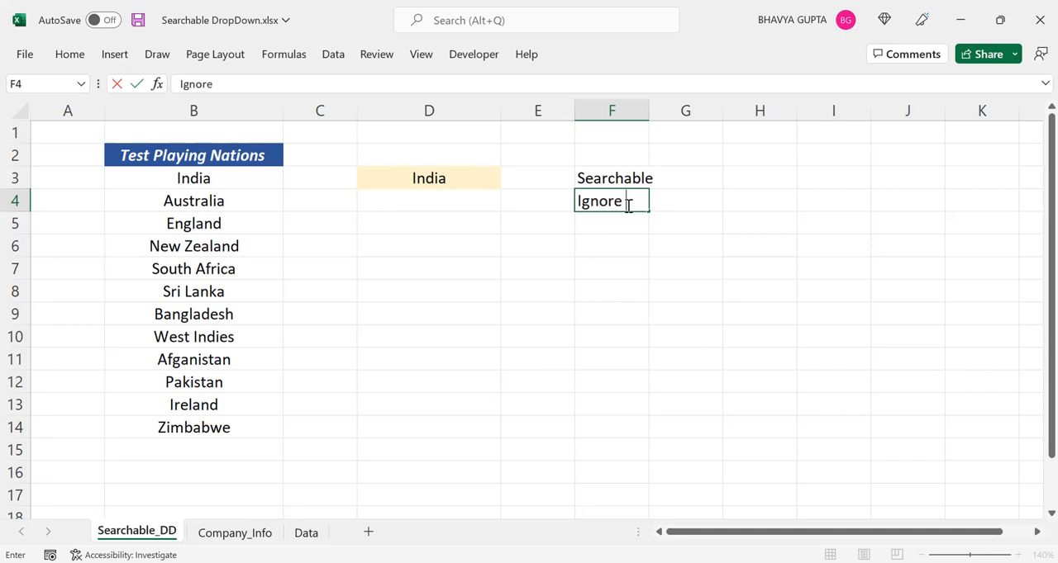
{"action": "type", "text": "Blanks"}
{"action": "key", "text": "Return"}
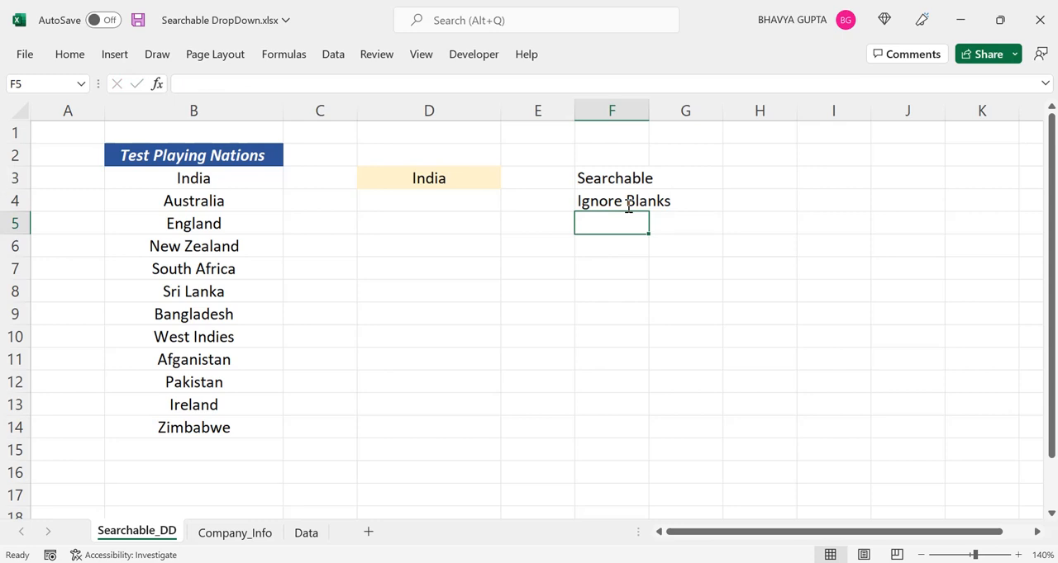
{"action": "type", "text": "No"}
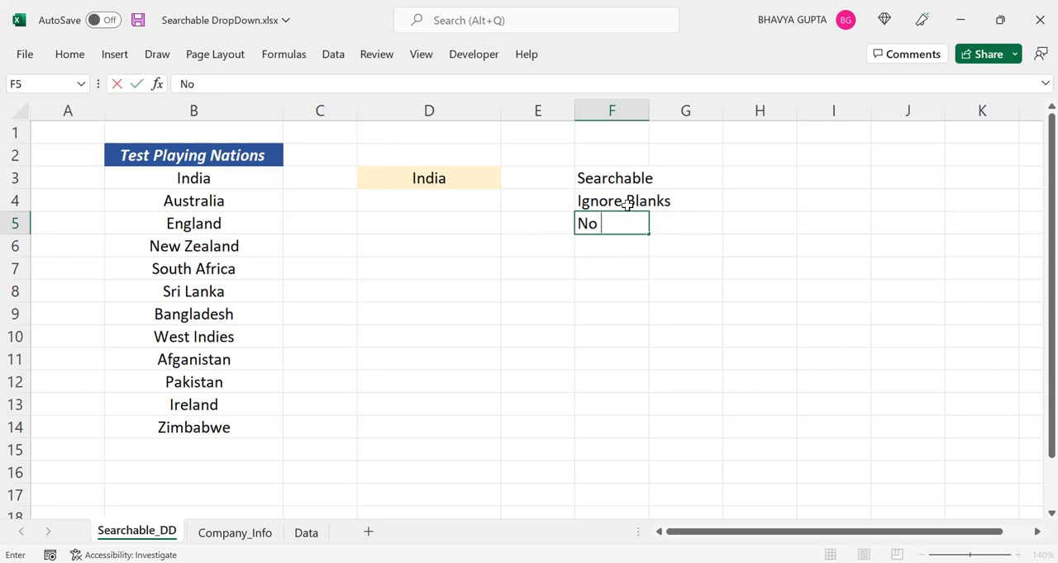
{"action": "type", "text": " Duplicat"}
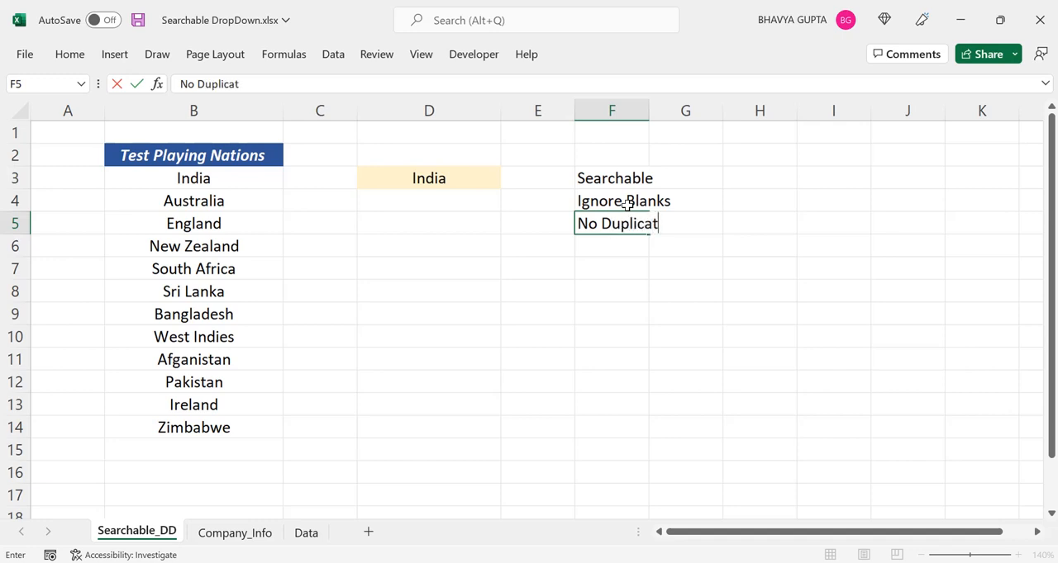
{"action": "type", "text": "es"}
{"action": "key", "text": "Return"}
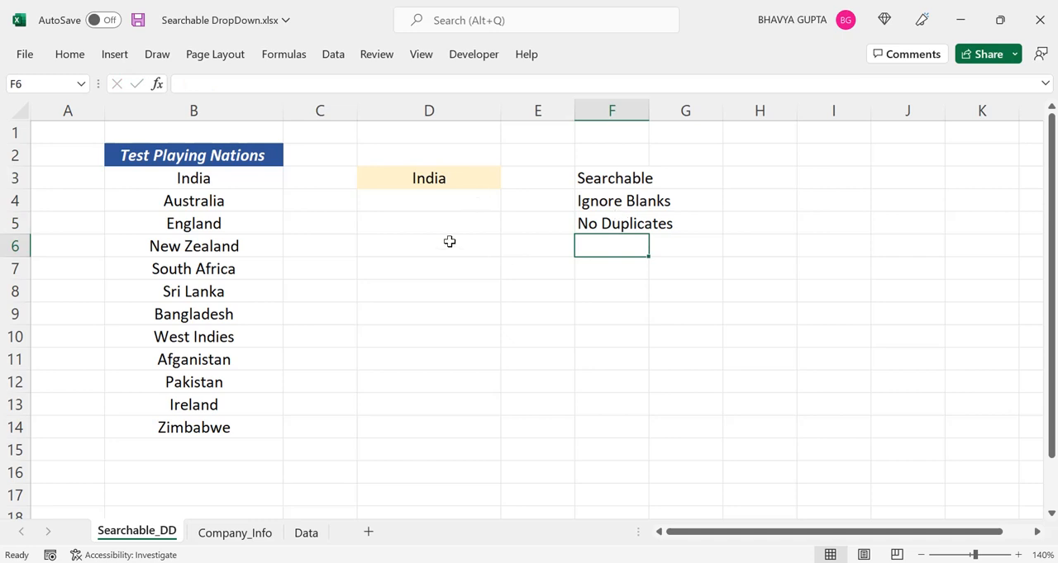
Switch to the Company_Info sheet and browse the Company Name drop-down in C2 to the end of its list
{"action": "left_click", "coordinate": [234, 534]}
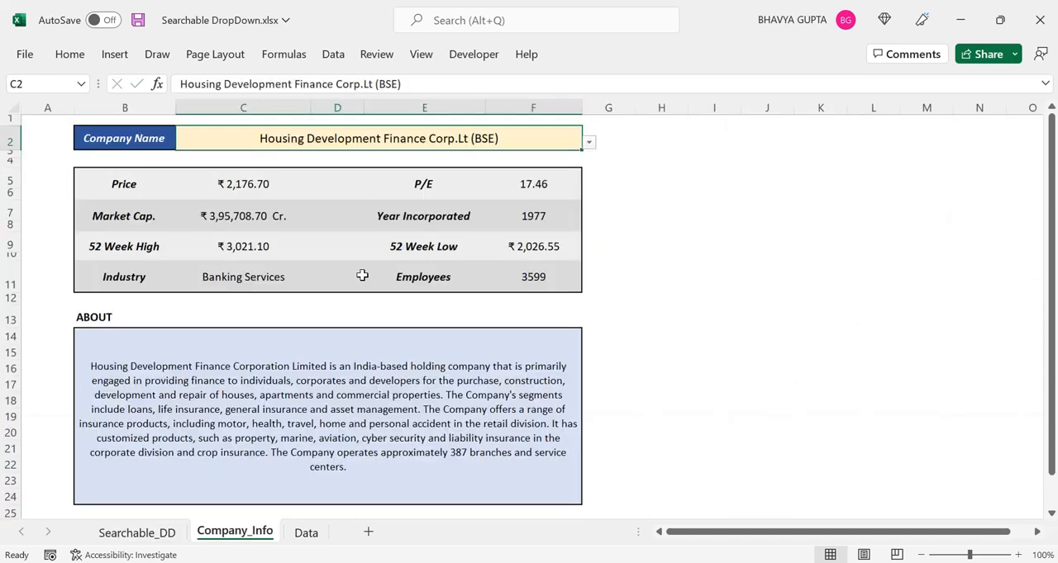
{"action": "left_click", "coordinate": [590, 144]}
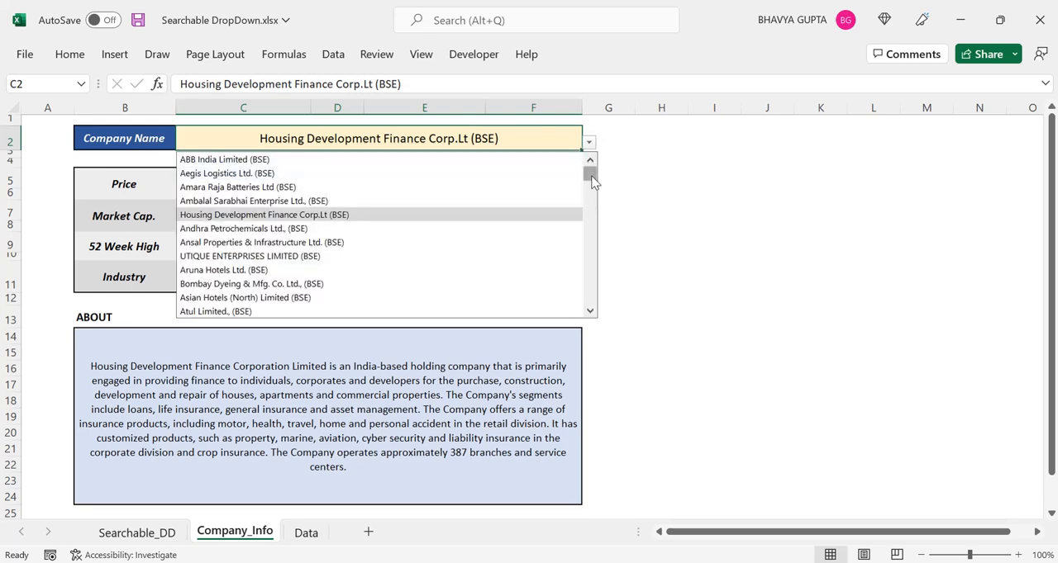
{"action": "left_click_drag", "start_coordinate": [592, 181], "coordinate": [587, 307]}
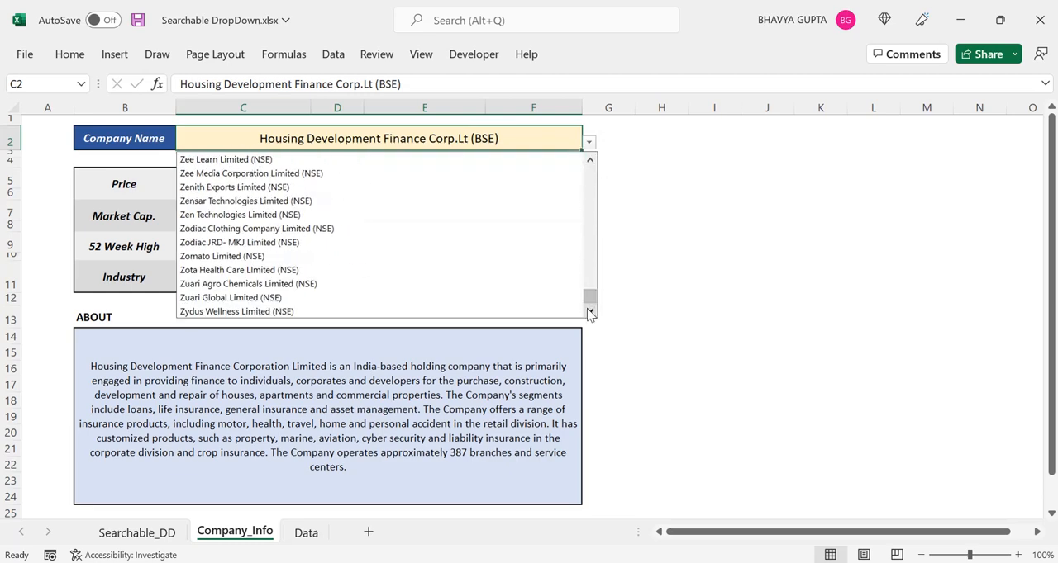
{"action": "left_click", "coordinate": [96, 200]}
Examine the company detail fields from Price through Employees and the ABOUT description formula in B14
{"action": "left_click", "coordinate": [141, 176]}
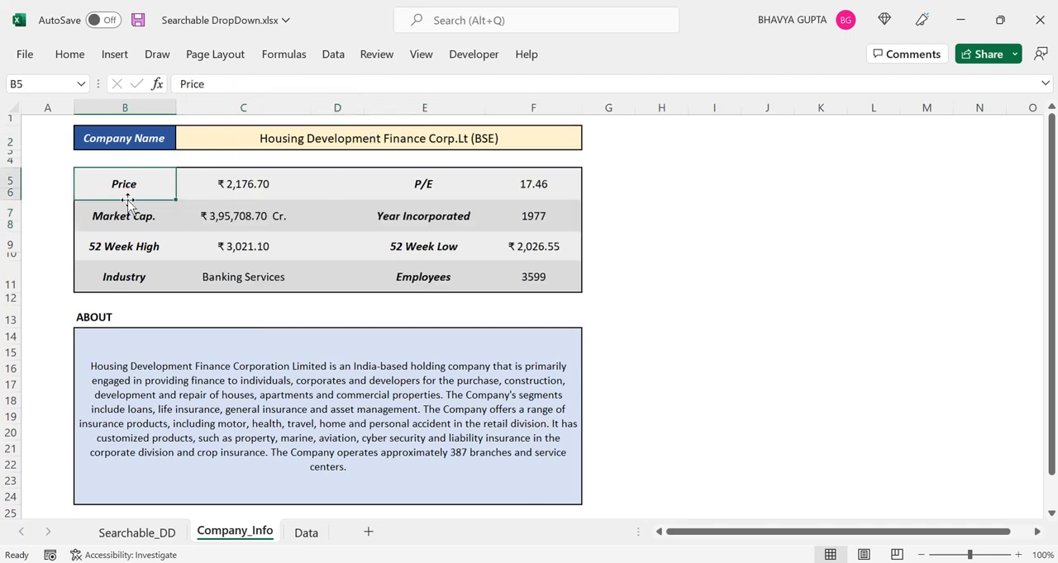
{"action": "left_click", "coordinate": [382, 195]}
{"action": "left_click", "coordinate": [157, 217]}
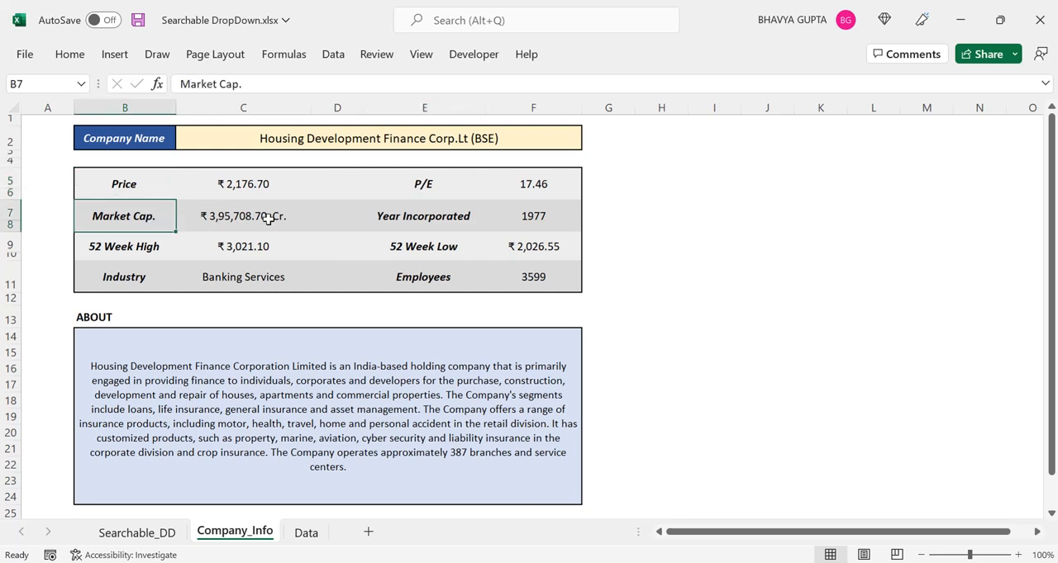
{"action": "left_click", "coordinate": [397, 217]}
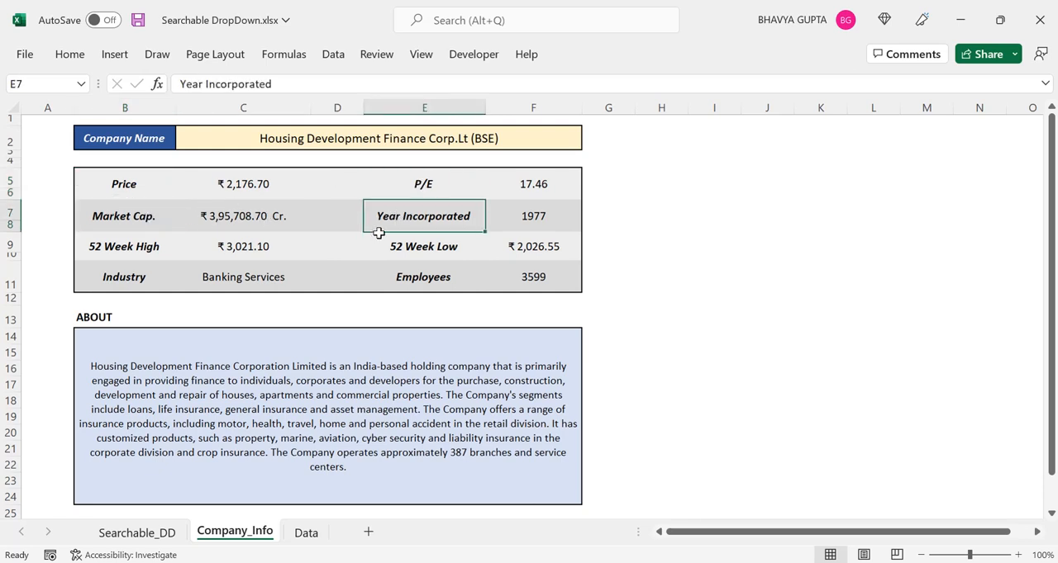
{"action": "left_click", "coordinate": [116, 249]}
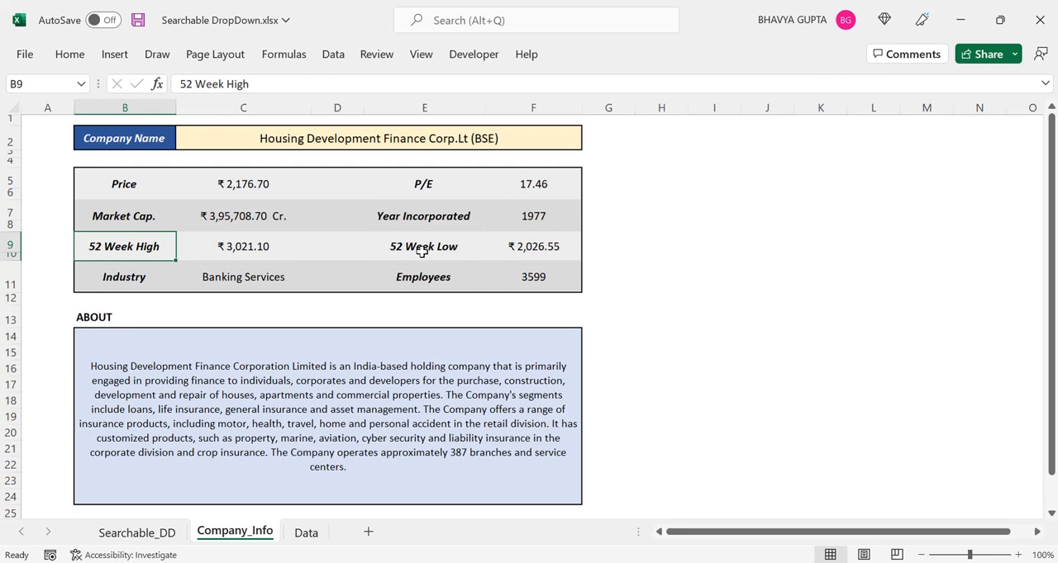
{"action": "left_click", "coordinate": [421, 251]}
{"action": "left_click", "coordinate": [142, 278]}
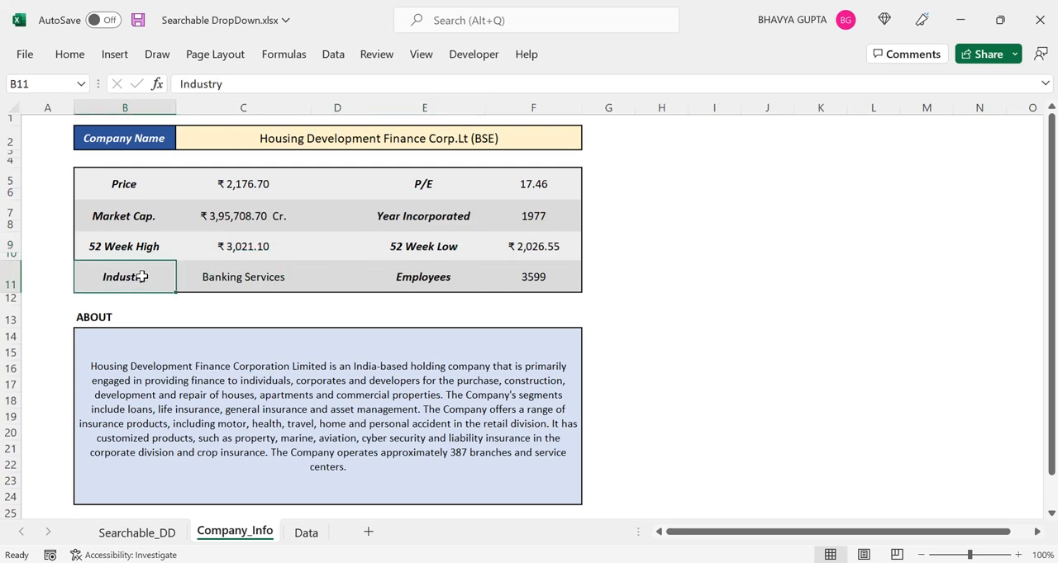
{"action": "left_click", "coordinate": [437, 286]}
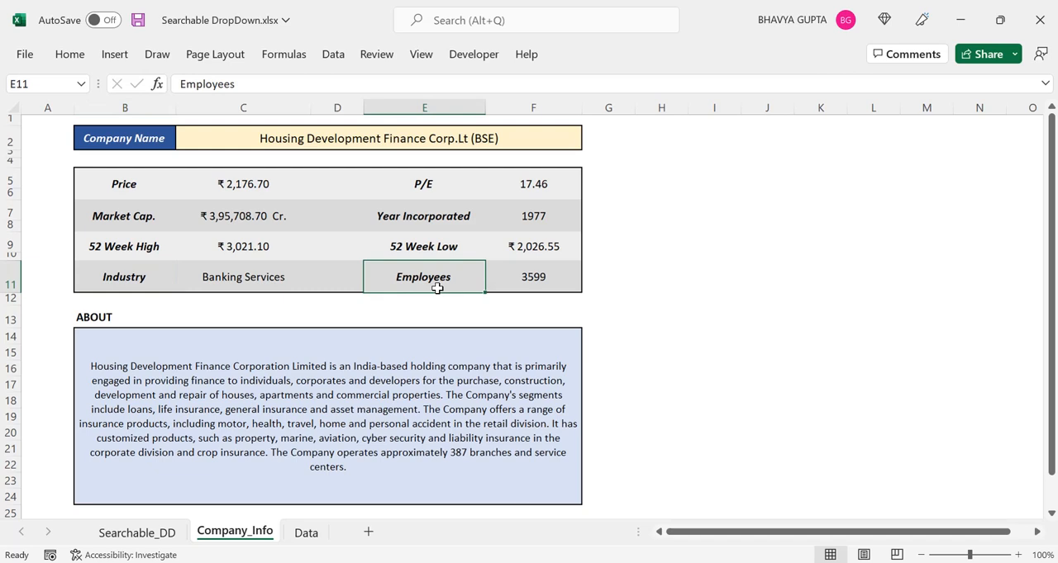
{"action": "left_click", "coordinate": [315, 354]}
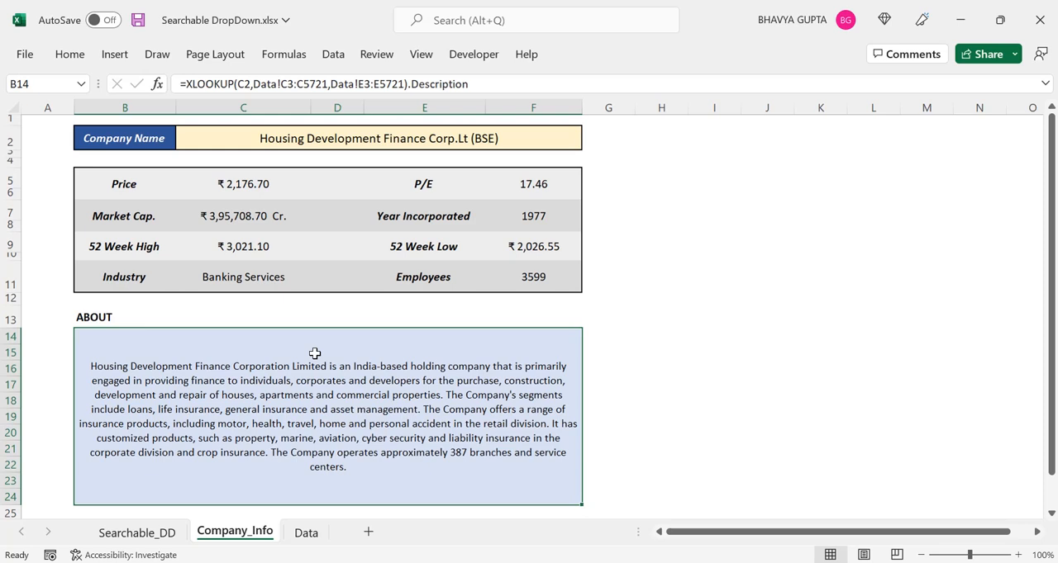
Look at the Stocks data type conversion option and return to the Price field in B5
{"action": "left_click", "coordinate": [334, 55]}
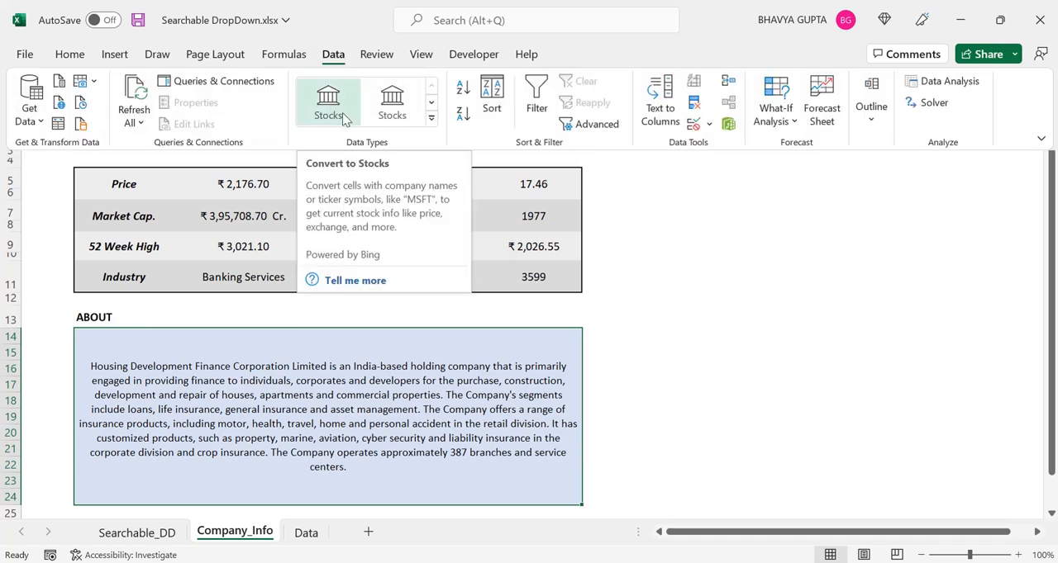
{"action": "left_click", "coordinate": [126, 192]}
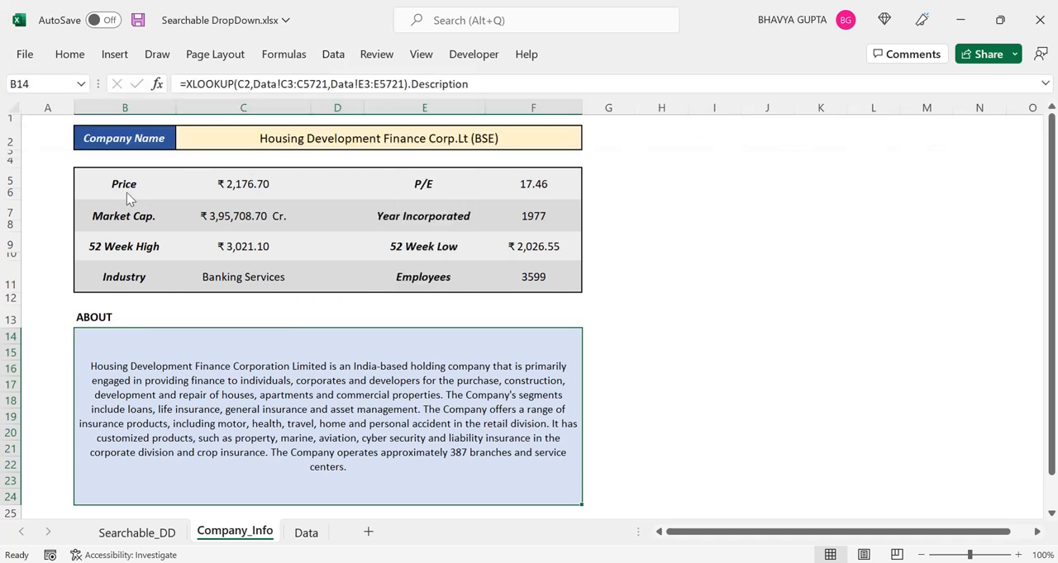
{"action": "left_click", "coordinate": [127, 192]}
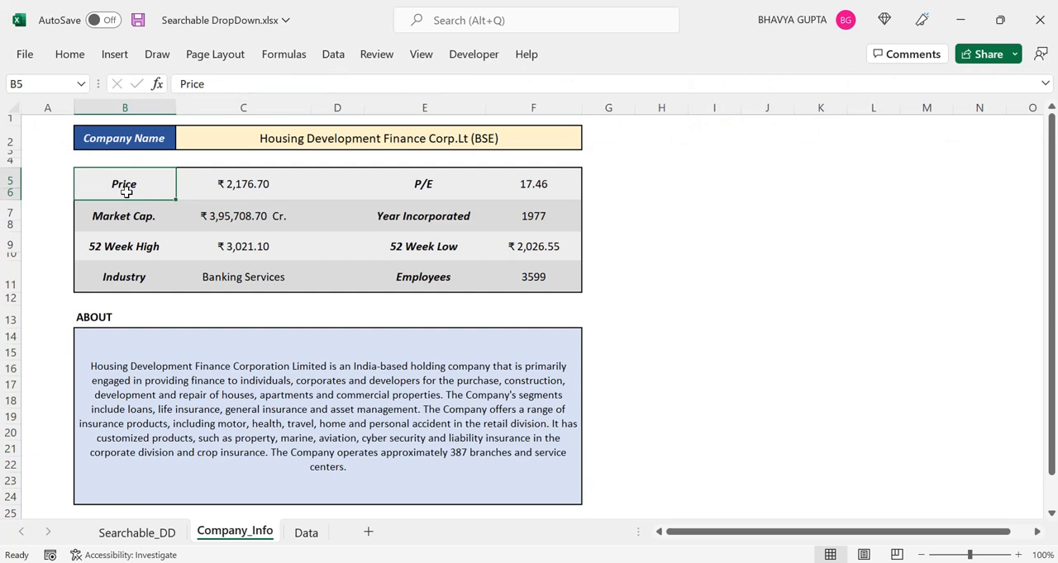
Search the Company Name drop-down in C2 for "reliance", browse the matches and pick Reliance Industries Ltd (BSE)
{"action": "left_click", "coordinate": [298, 132]}
{"action": "type", "text": "r"}
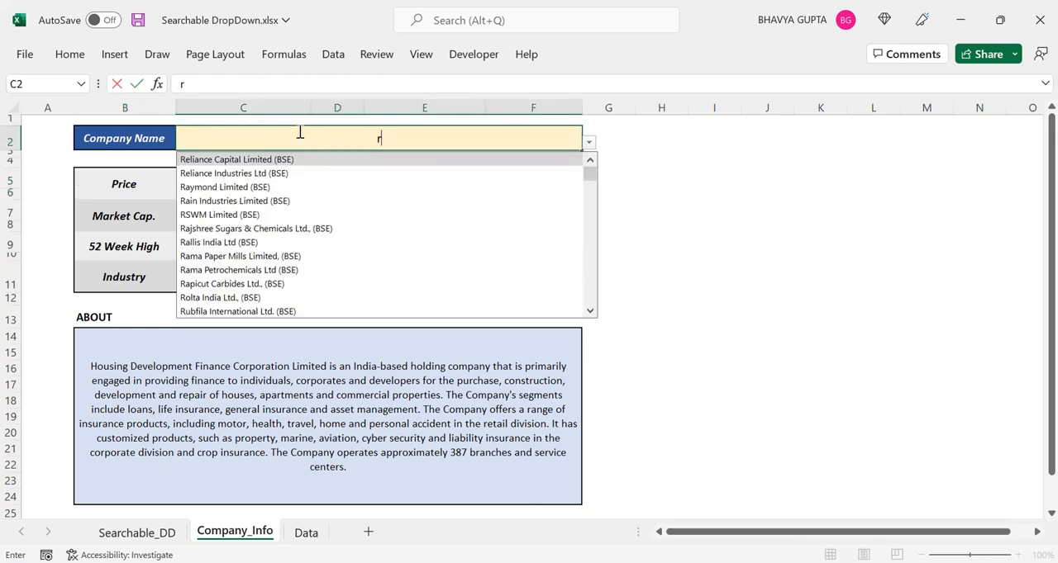
{"action": "type", "text": "eliance"}
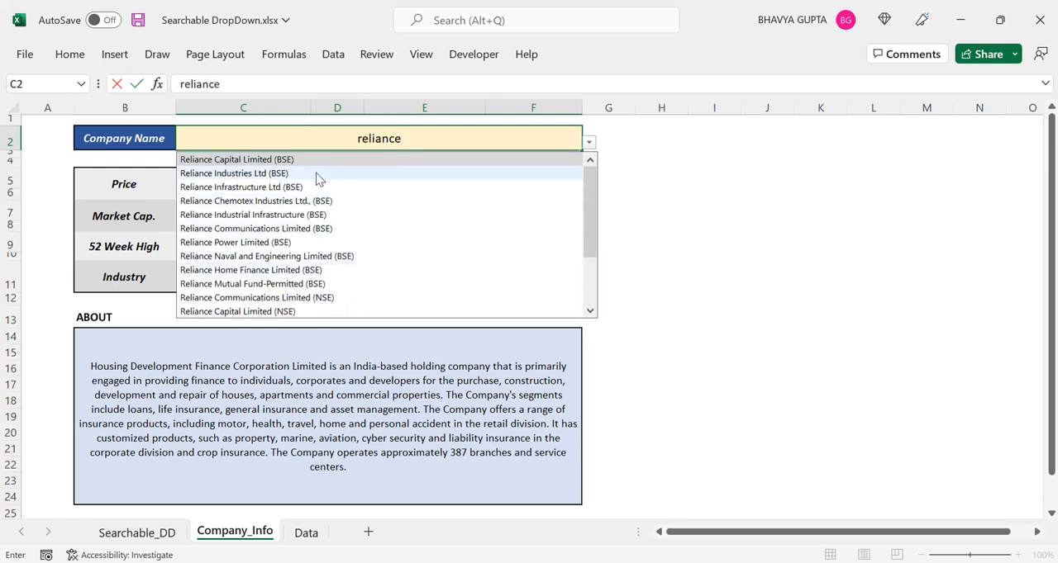
{"action": "left_click_drag", "start_coordinate": [589, 185], "coordinate": [578, 261]}
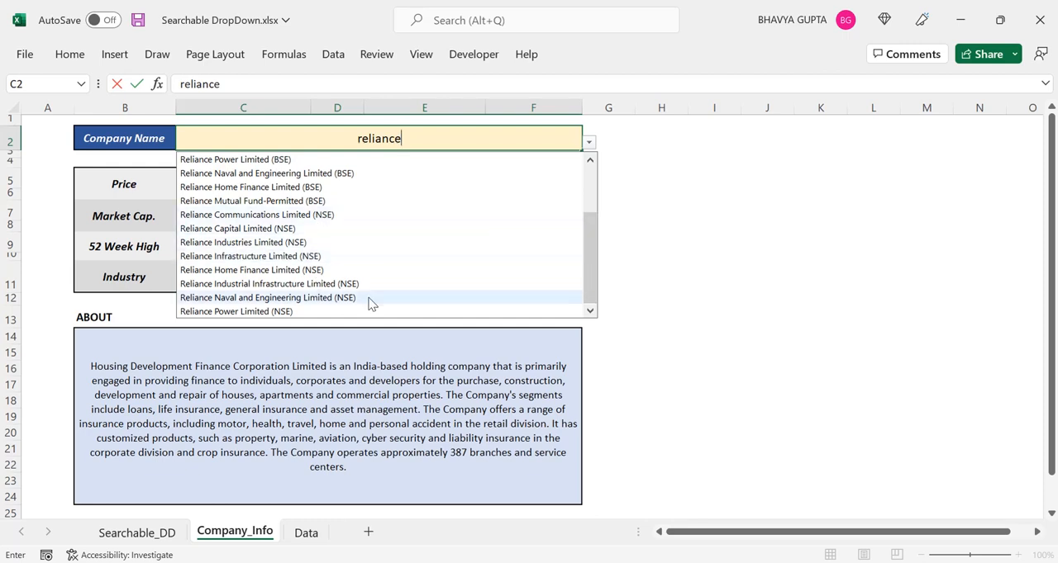
{"action": "left_click_drag", "start_coordinate": [590, 271], "coordinate": [588, 201]}
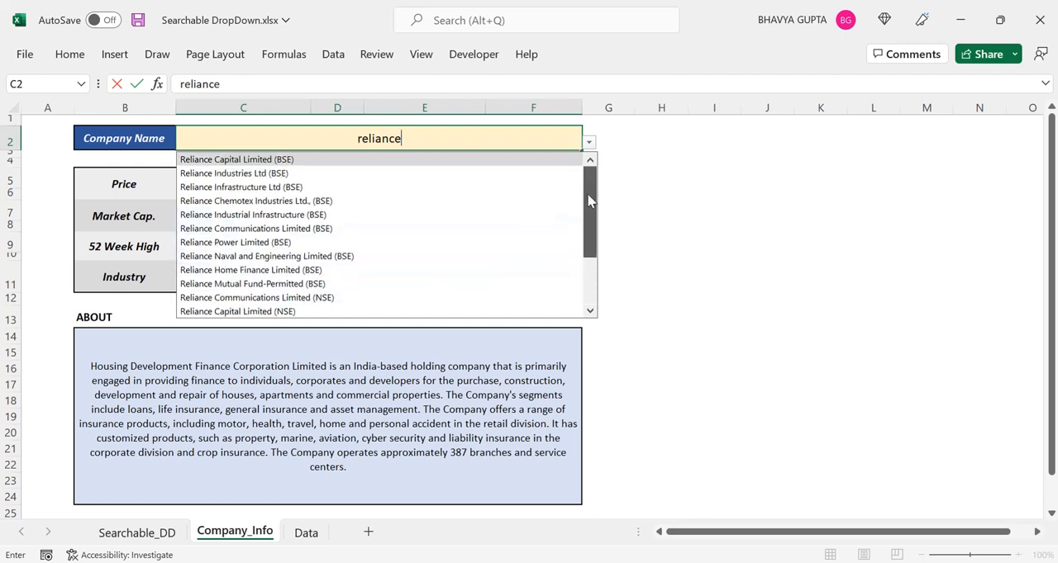
{"action": "left_click", "coordinate": [257, 174]}
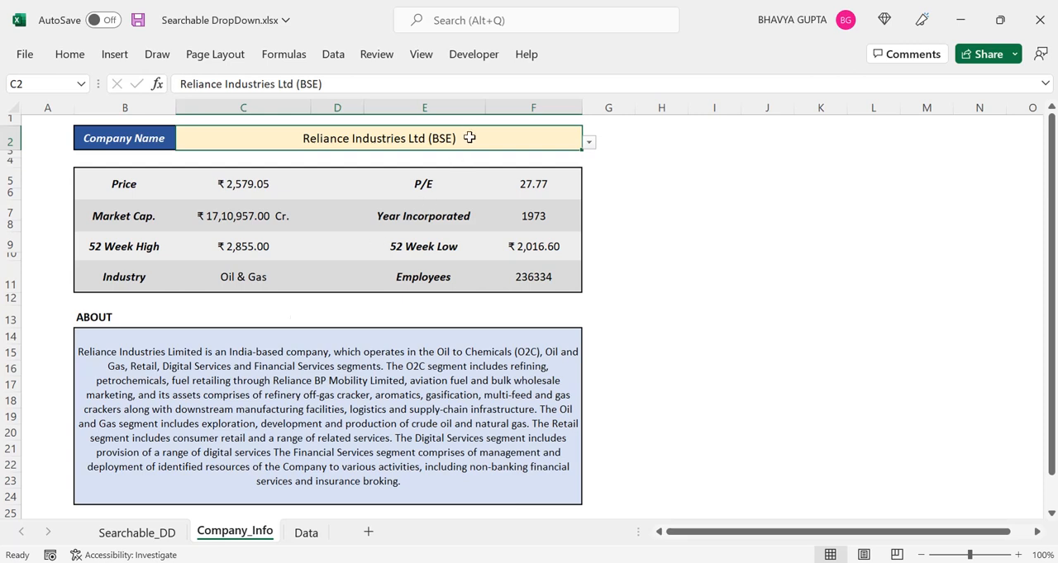
Search the Company Name drop-down in C2 for "NSE" and look through the matching companies
{"action": "type", "text": "NSE"}
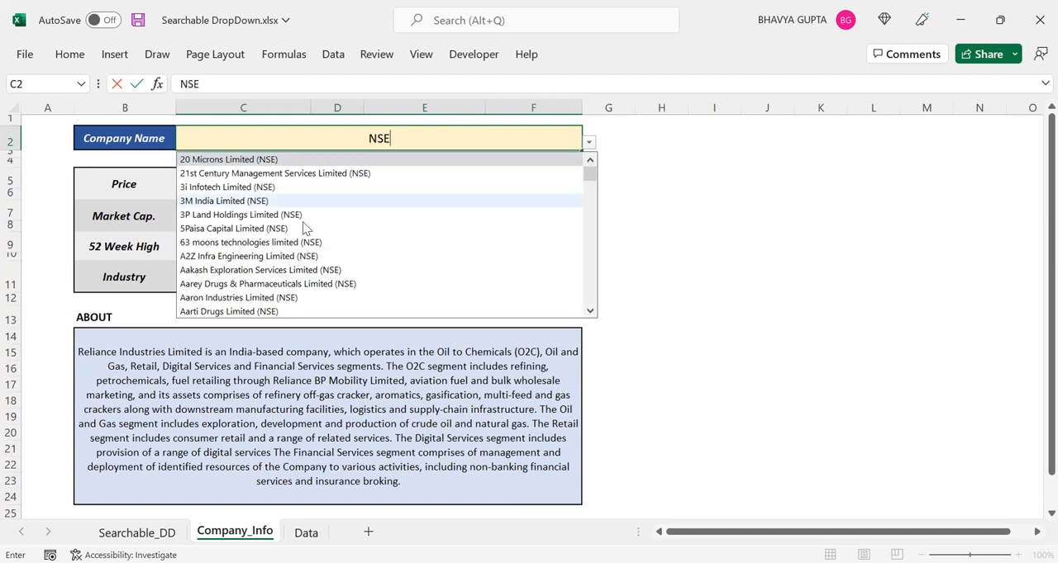
{"action": "mouse_move", "coordinate": [590, 174]}
{"action": "left_mouse_down"}
{"action": "mouse_move", "coordinate": [588, 302]}
{"action": "mouse_move", "coordinate": [589, 174]}
{"action": "left_mouse_up"}
{"action": "left_click", "coordinate": [476, 138]}
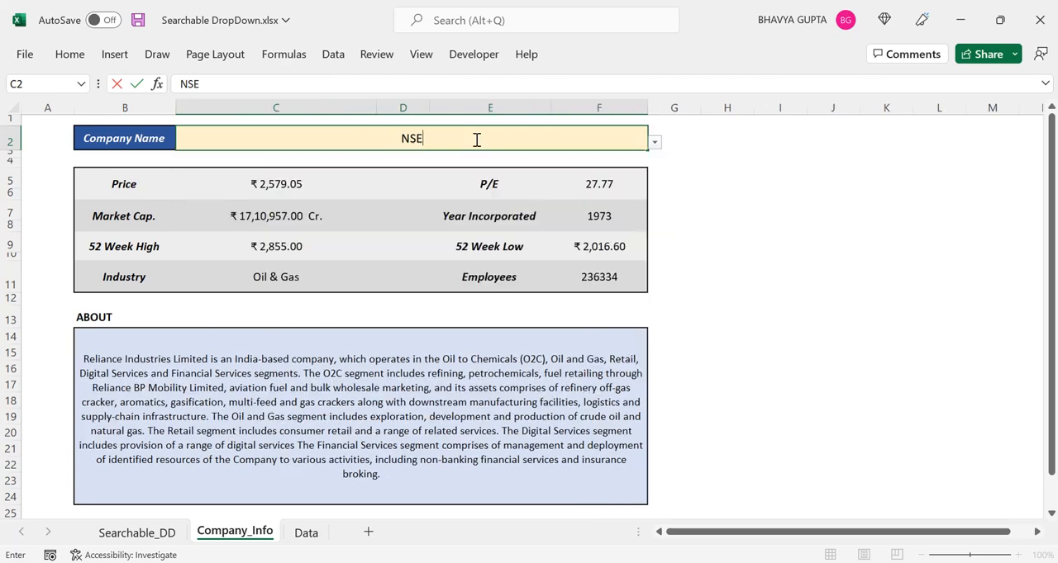
Replace the search text in C2 with "oxygen" and pick National Oxygen Ltd., (BSE) as the company
{"action": "left_click_drag", "start_coordinate": [477, 139], "coordinate": [392, 143]}
{"action": "type", "text": "o"}
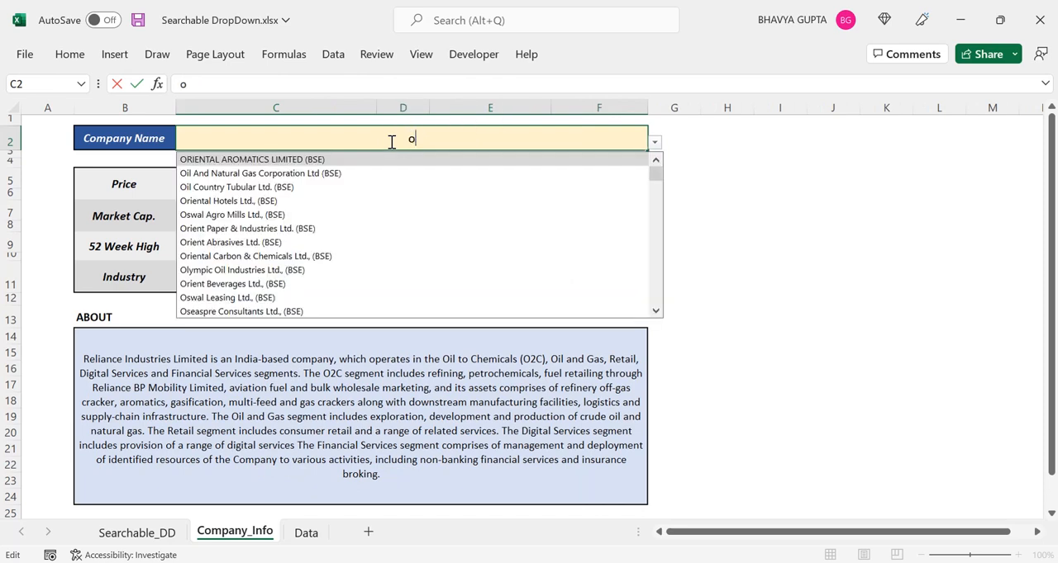
{"action": "type", "text": "xygen"}
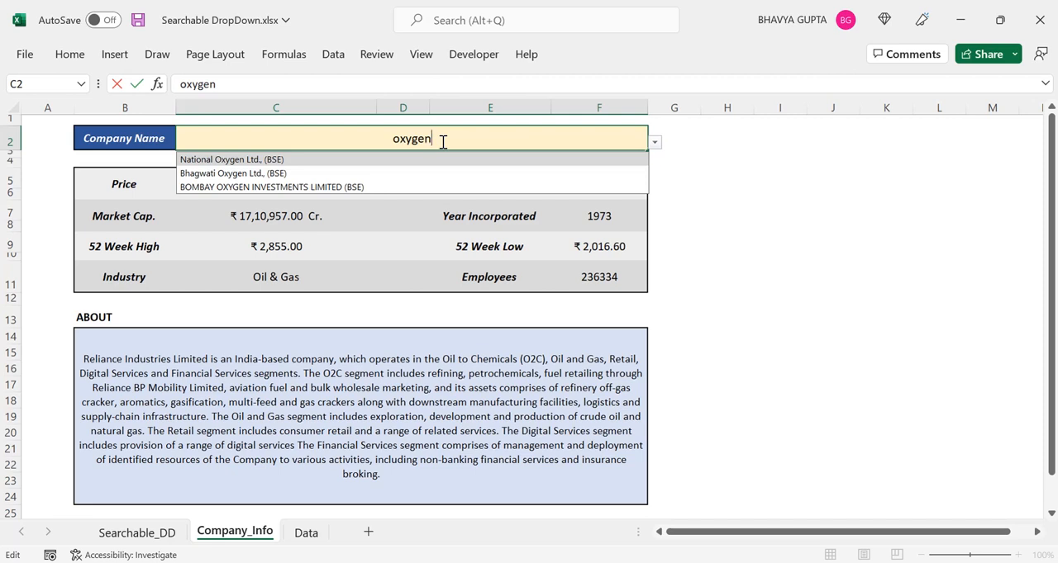
{"action": "left_click", "coordinate": [223, 162]}
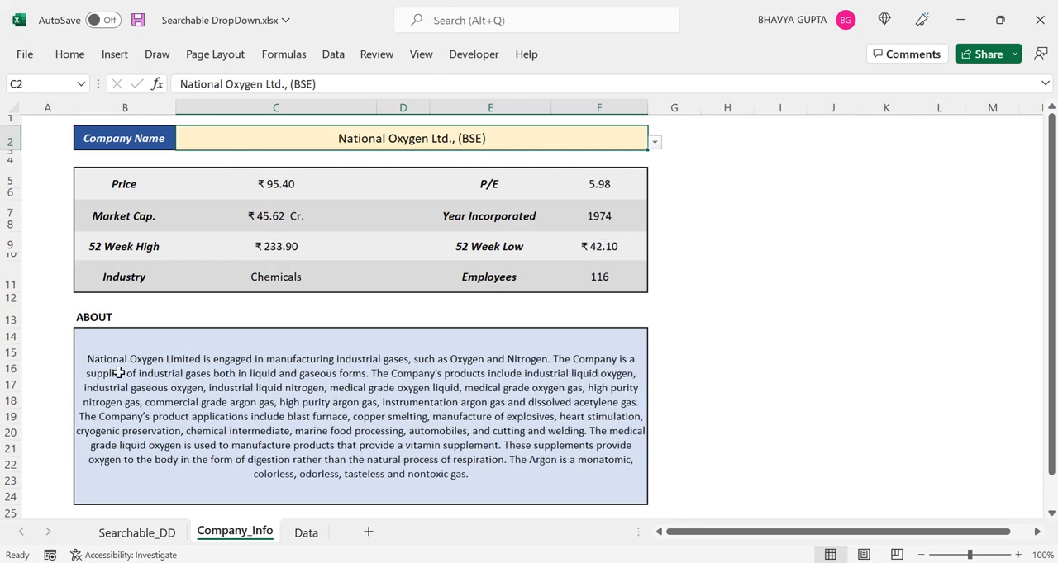